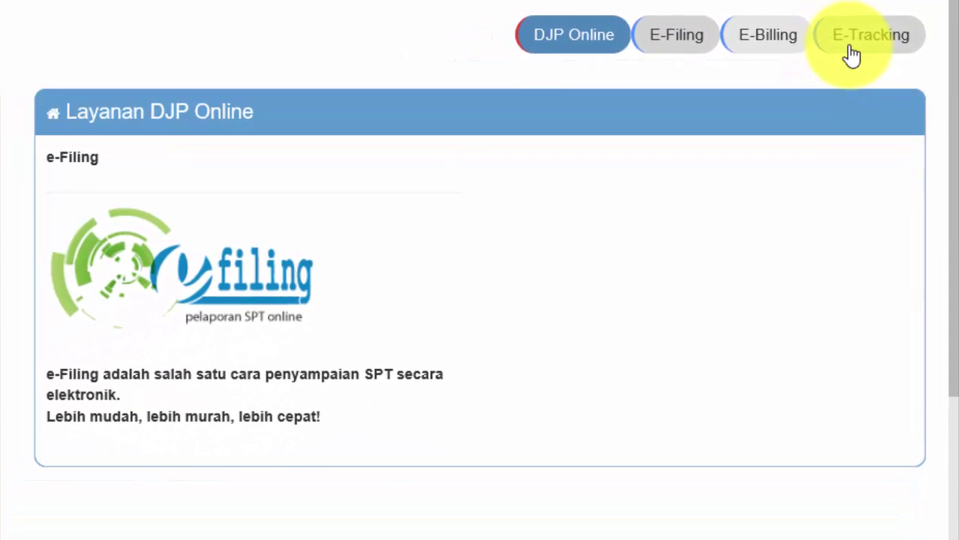
# Step: Open e-Filing, page through the filed returns, and start a new SPT with Buat SPT
pyautogui.click(675, 47)
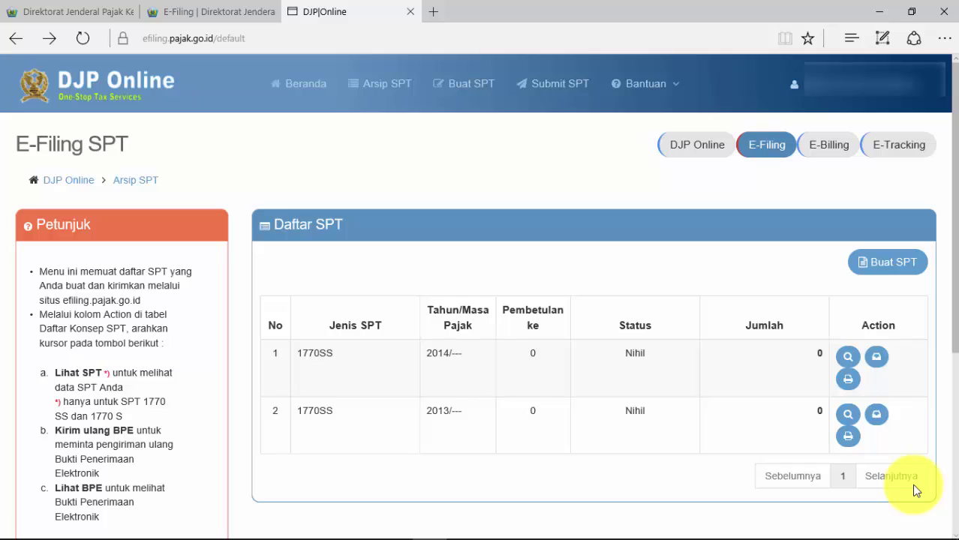
pyautogui.click(914, 485)
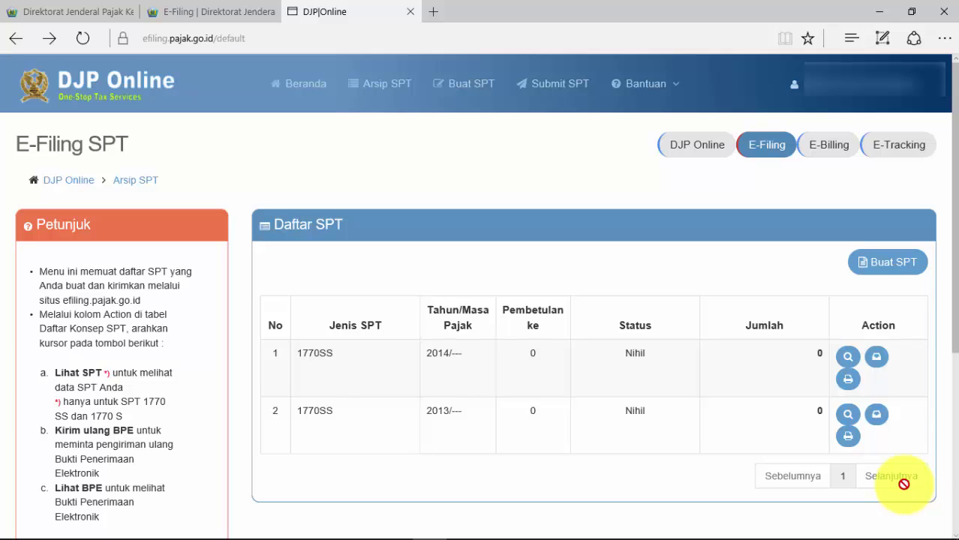
pyautogui.click(885, 263)
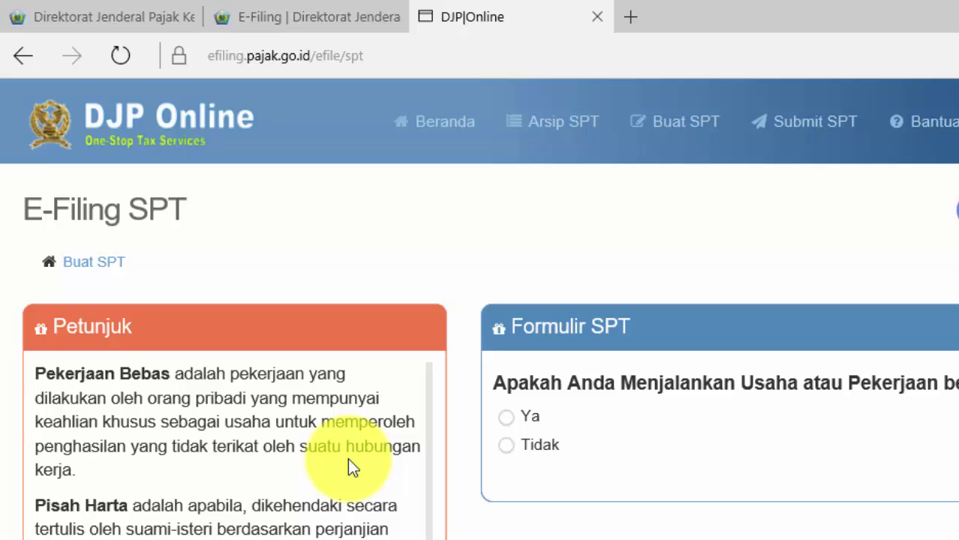
# Step: Answer Tidak to the business, separate-filing and under-60-million questions, then open SPT 1770 S form format
pyautogui.click(504, 444)
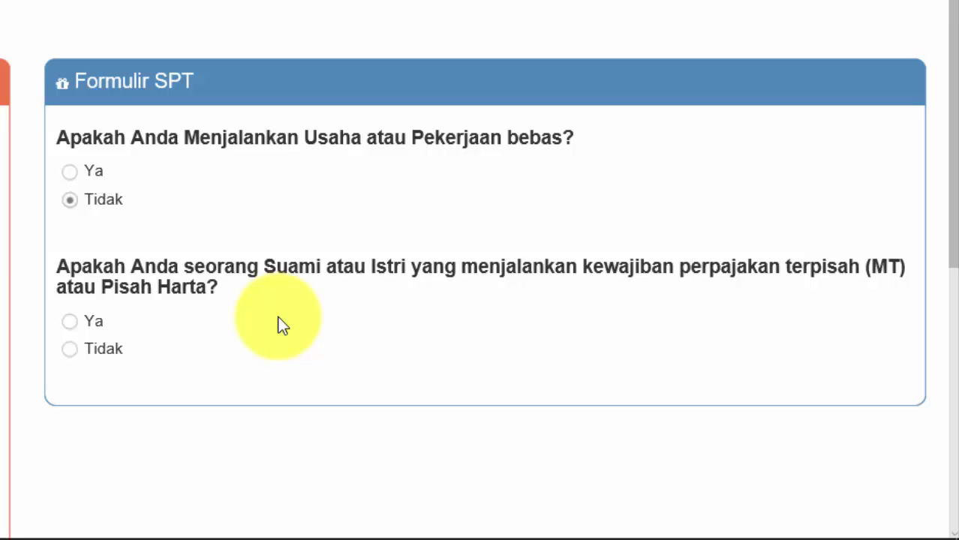
pyautogui.click(72, 349)
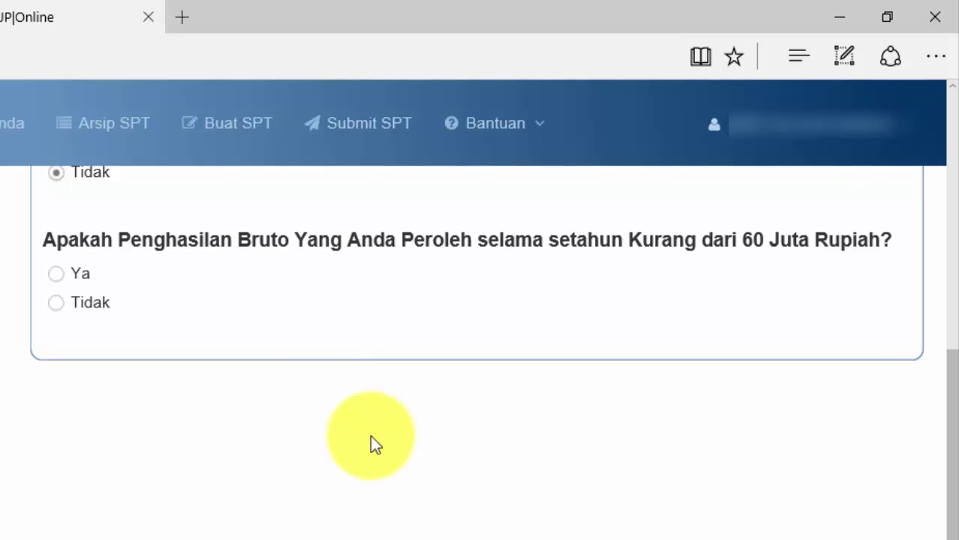
pyautogui.click(69, 305)
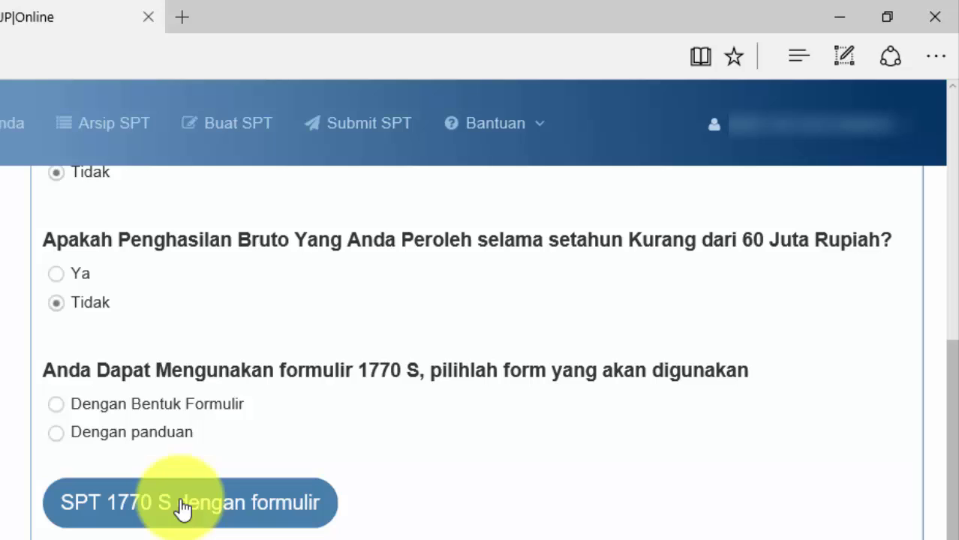
pyautogui.click(183, 509)
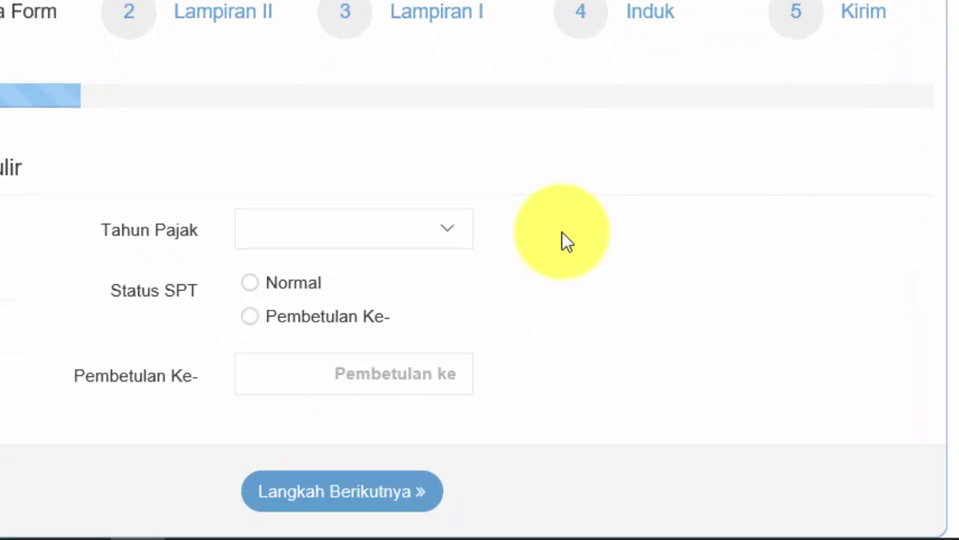
# Step: Set tax year 2015 and Normal SPT status on the Data Form, then advance to Lampiran II
pyautogui.click(454, 232)
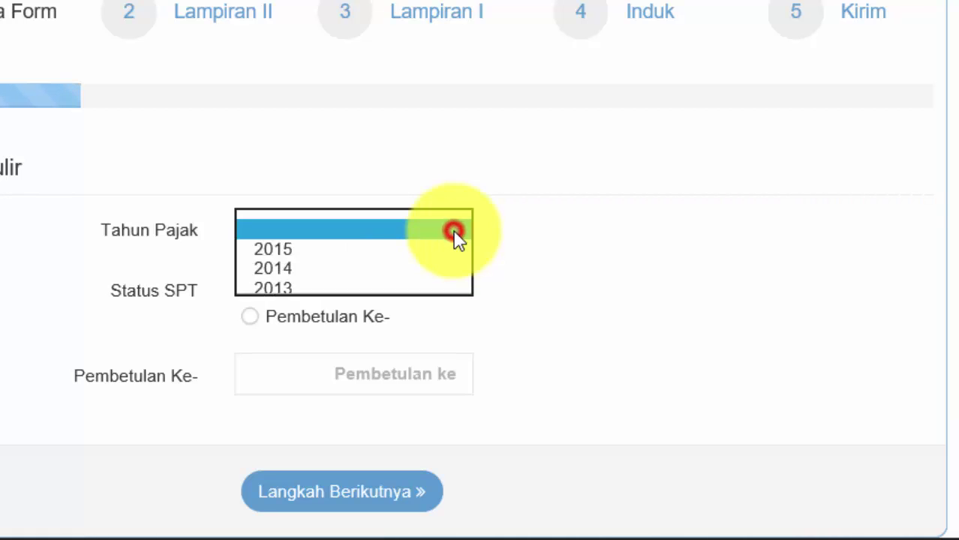
pyautogui.click(290, 251)
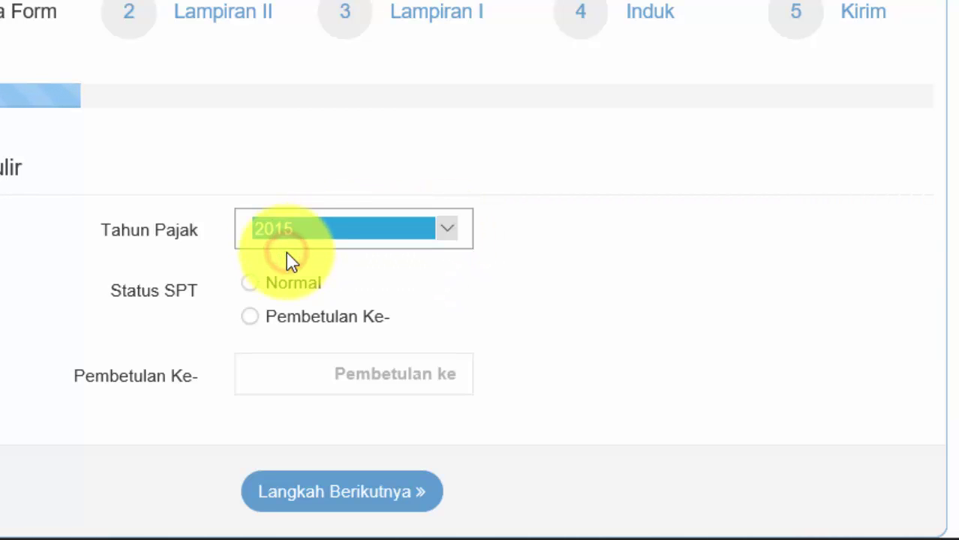
pyautogui.click(207, 258)
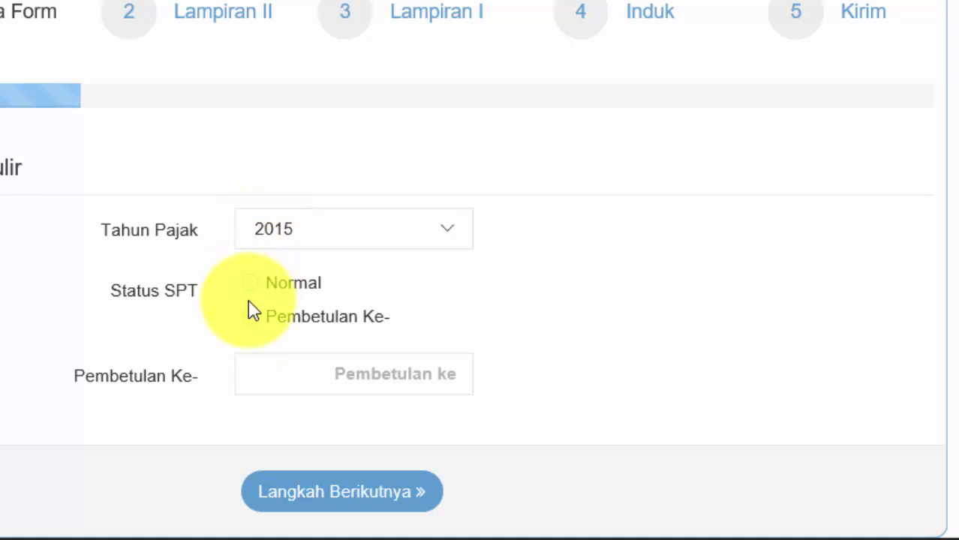
pyautogui.click(248, 317)
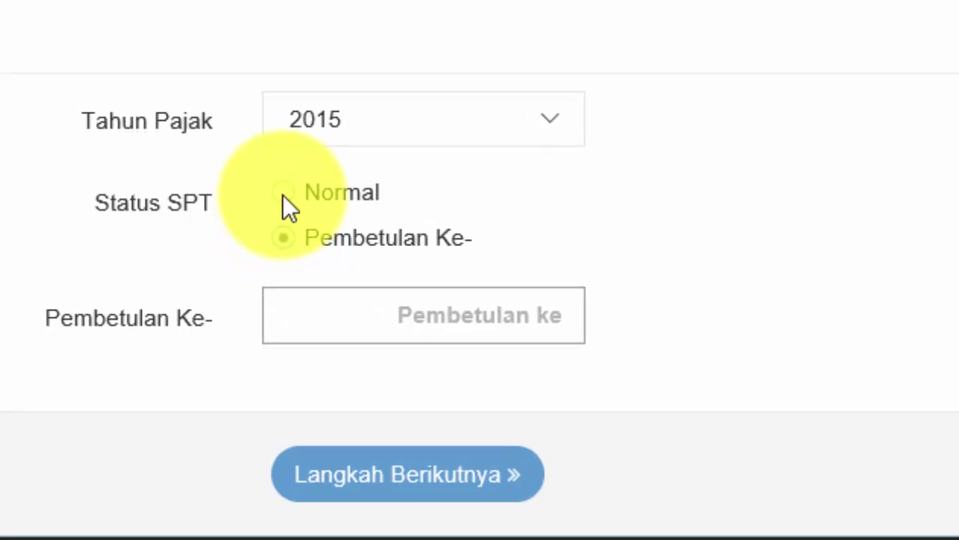
pyautogui.click(275, 214)
pyautogui.scroll(-3, 633, 261)
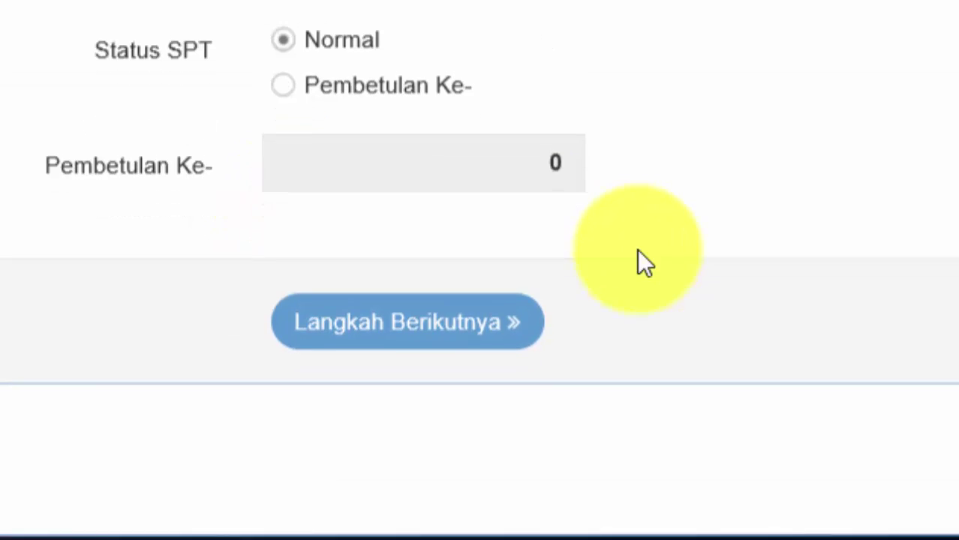
pyautogui.click(387, 318)
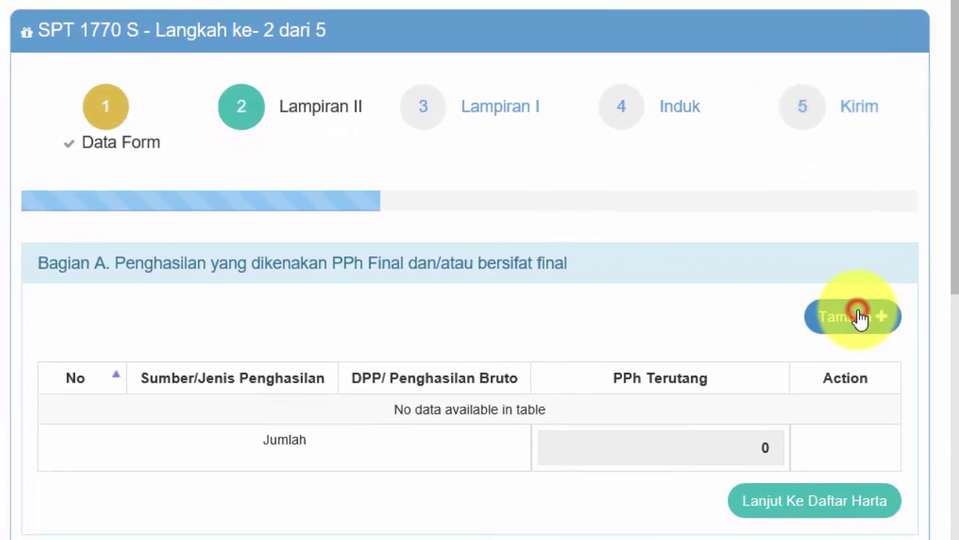
# Step: Leave Bagian A empty by cancelling a trial Honorarium APBD/APBN entry, then continue to the asset list
pyautogui.click(857, 373)
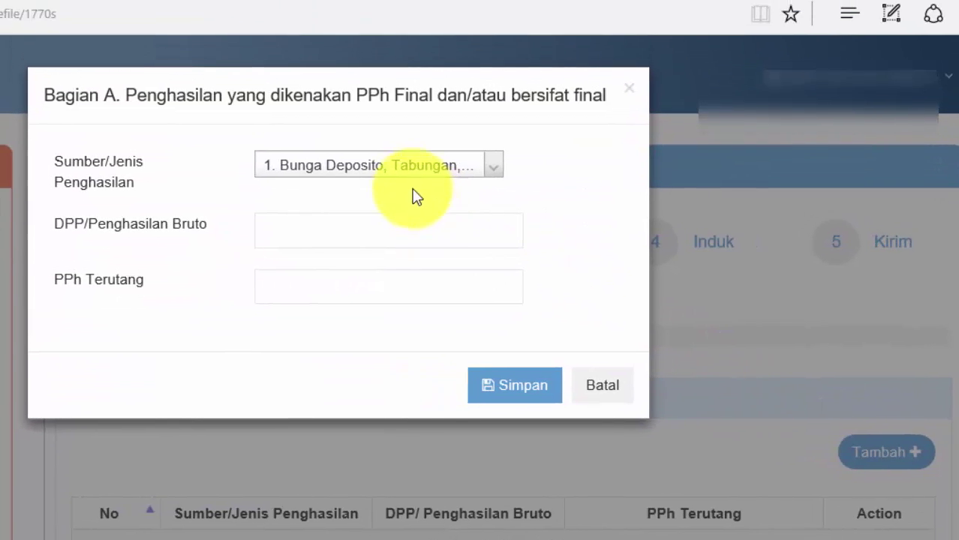
pyautogui.click(394, 120)
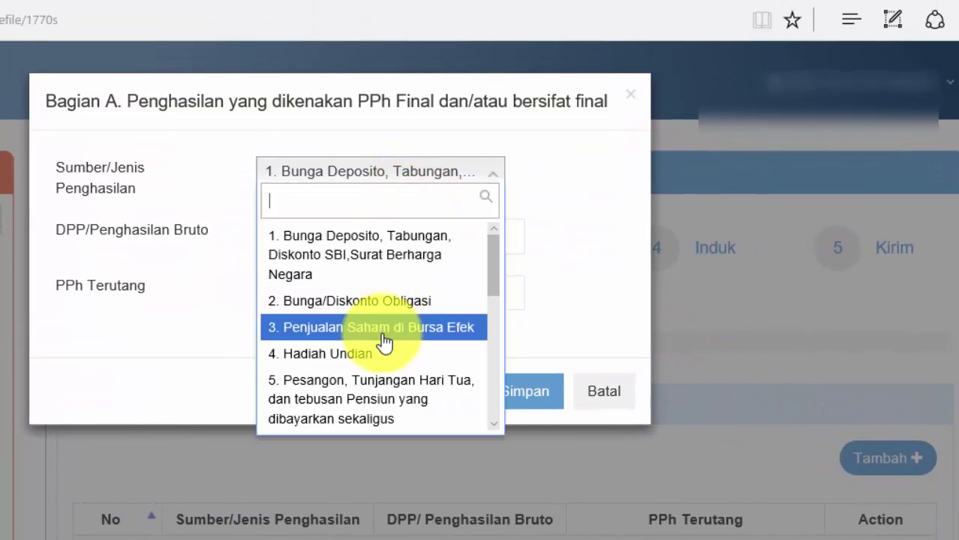
pyautogui.scroll(-2, 381, 392)
pyautogui.scroll(-1, 383, 392)
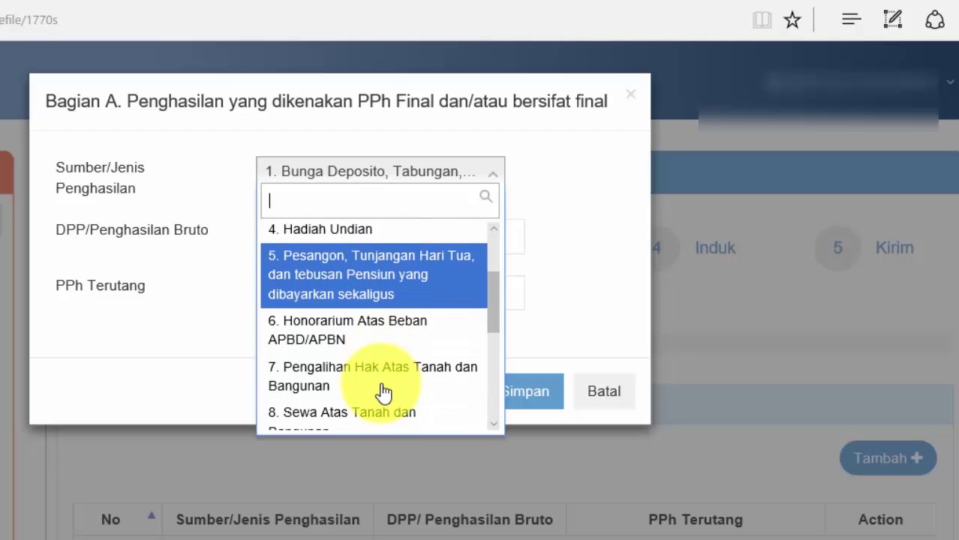
pyautogui.click(390, 340)
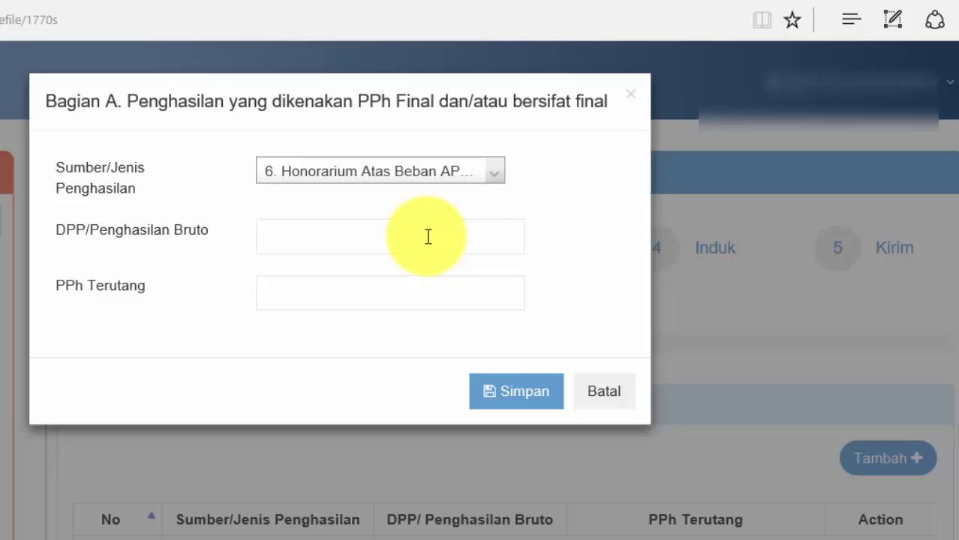
pyautogui.click(594, 398)
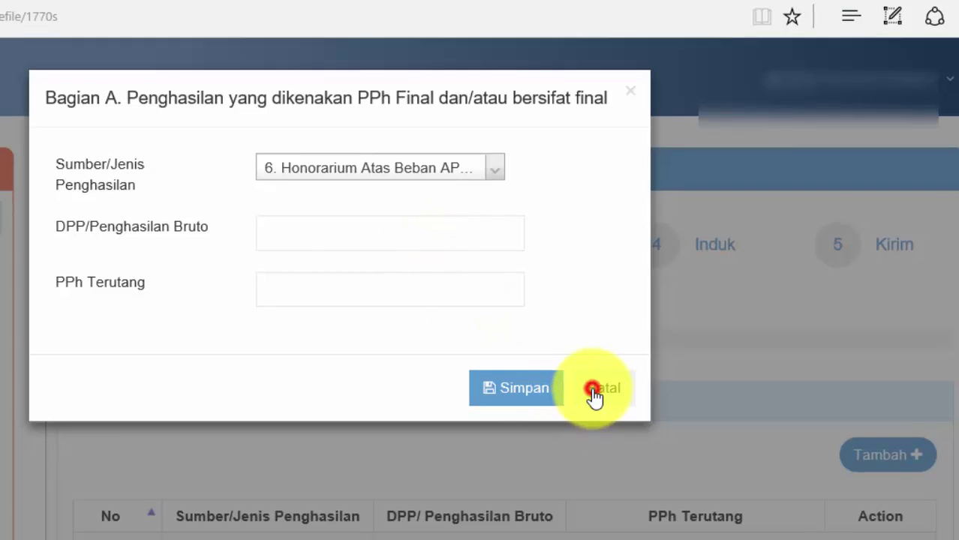
pyautogui.scroll(-3, 593, 390)
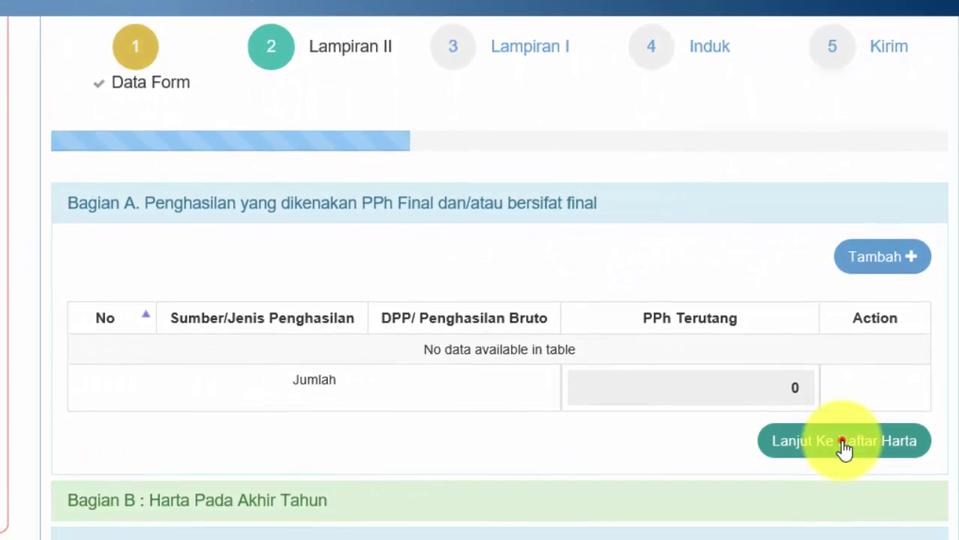
pyautogui.click(844, 469)
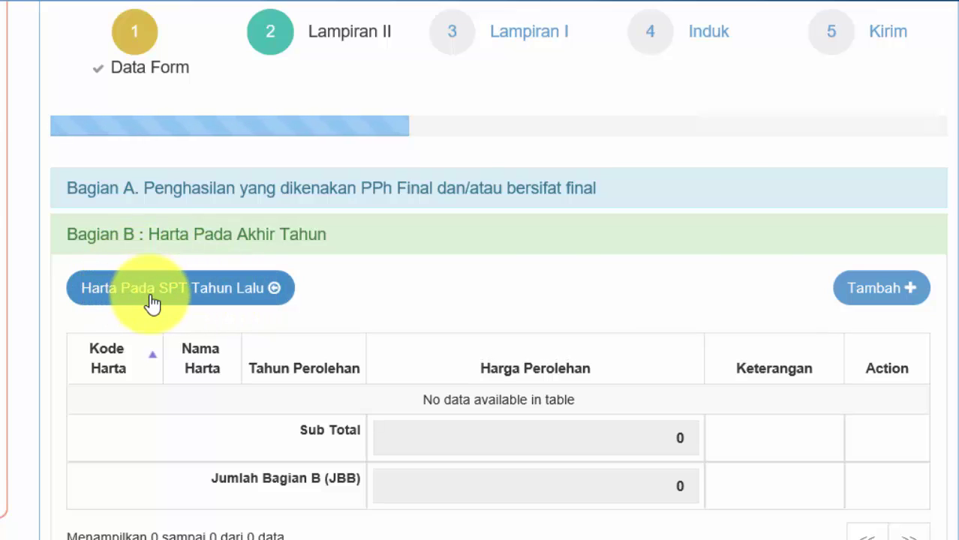
# Step: Start a new asset with code 011-Uang Tunai named 'Uang Tunai'
pyautogui.click(879, 299)
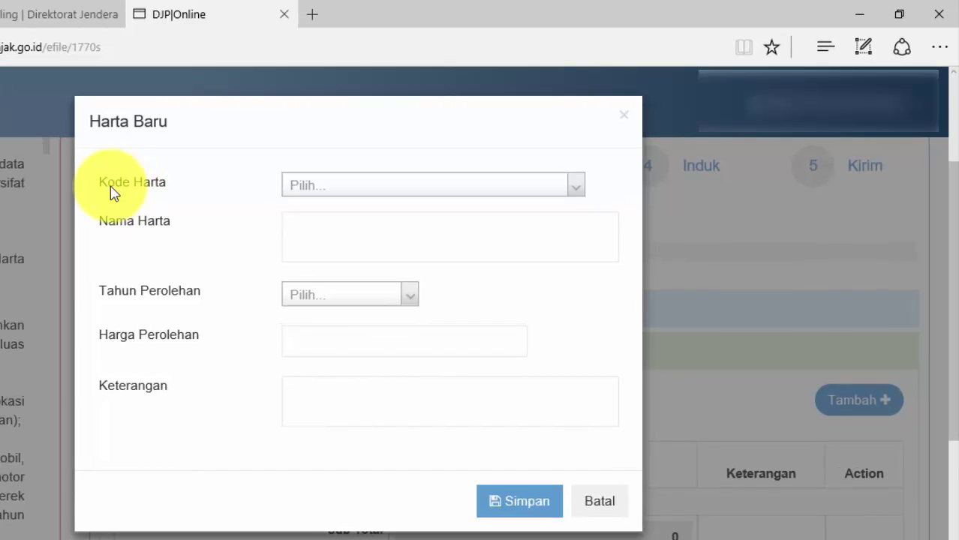
pyautogui.click(321, 187)
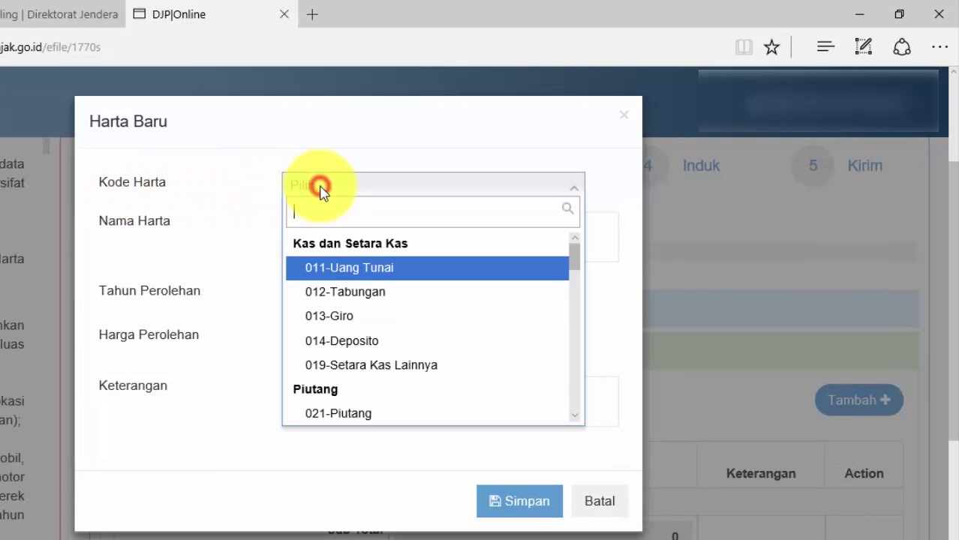
pyautogui.click(339, 268)
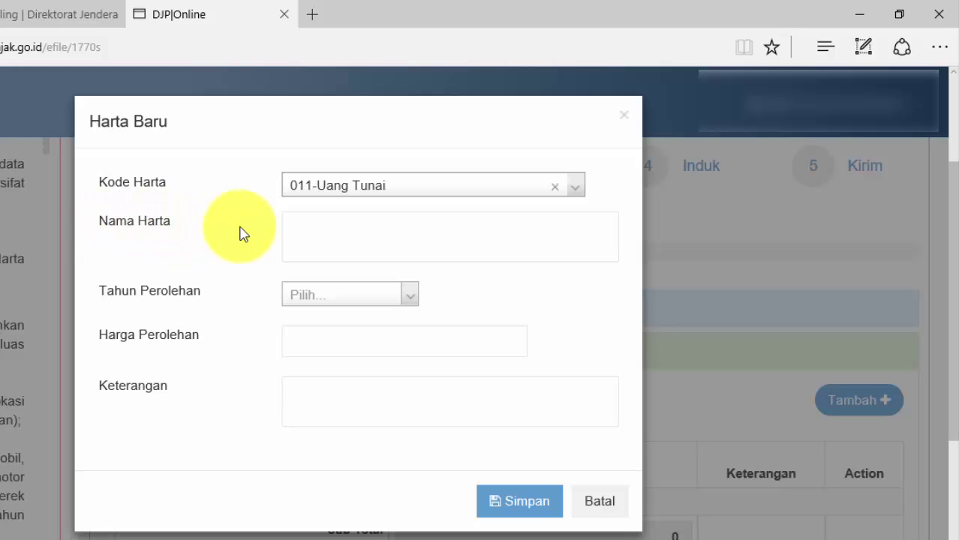
pyautogui.click(316, 227)
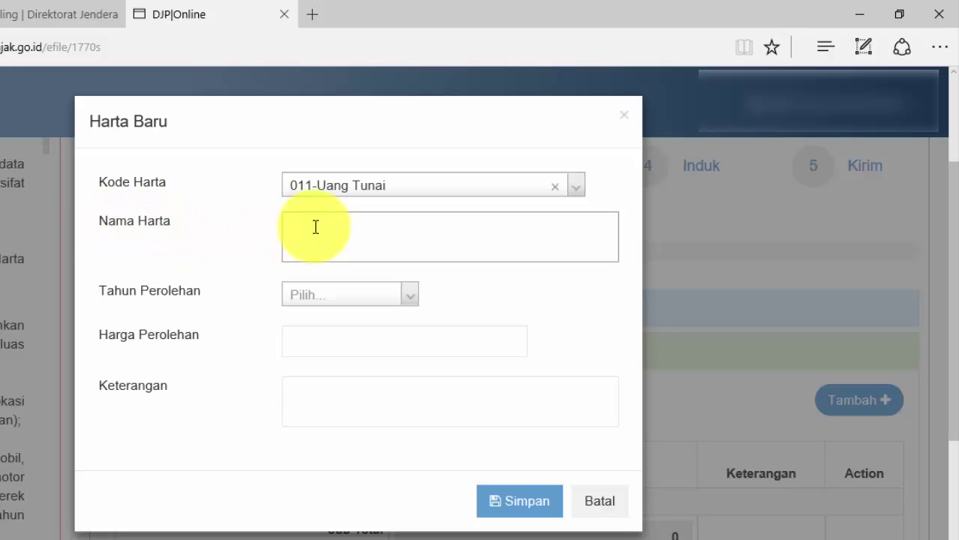
pyautogui.write('Uang Tunai')
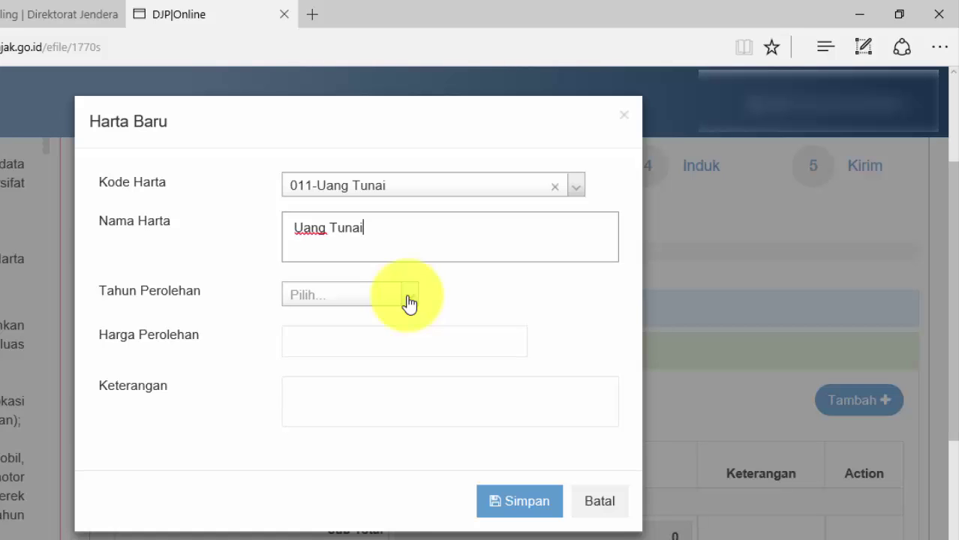
# Step: Give the cash asset acquisition year 2015 and value 1.000.000.000, and save it
pyautogui.click(409, 295)
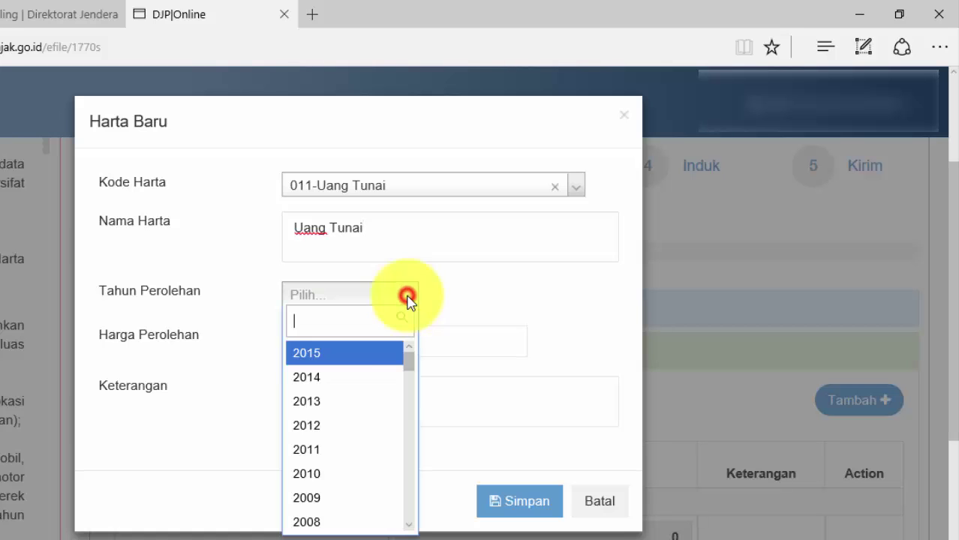
pyautogui.click(324, 357)
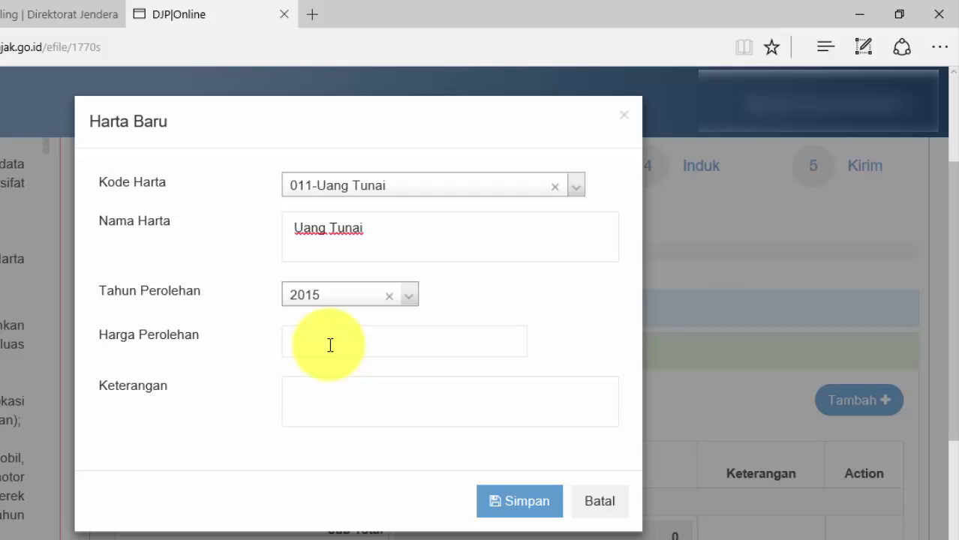
pyautogui.click(330, 344)
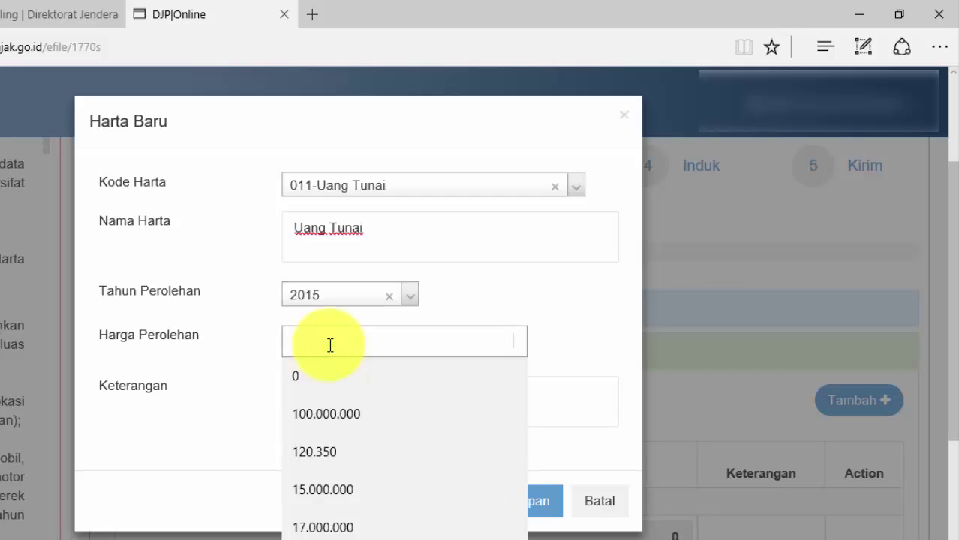
pyautogui.write('1.000.000.000')
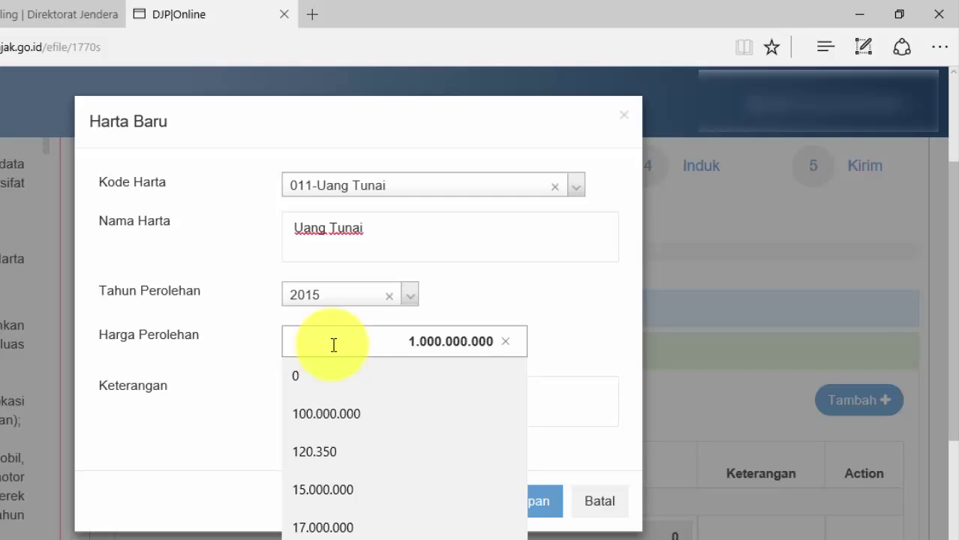
pyautogui.click(575, 341)
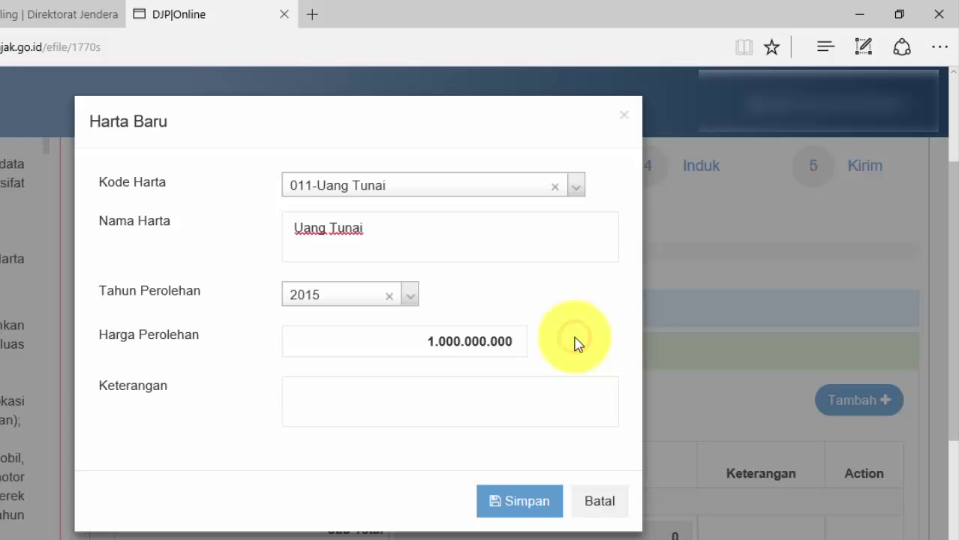
pyautogui.click(528, 502)
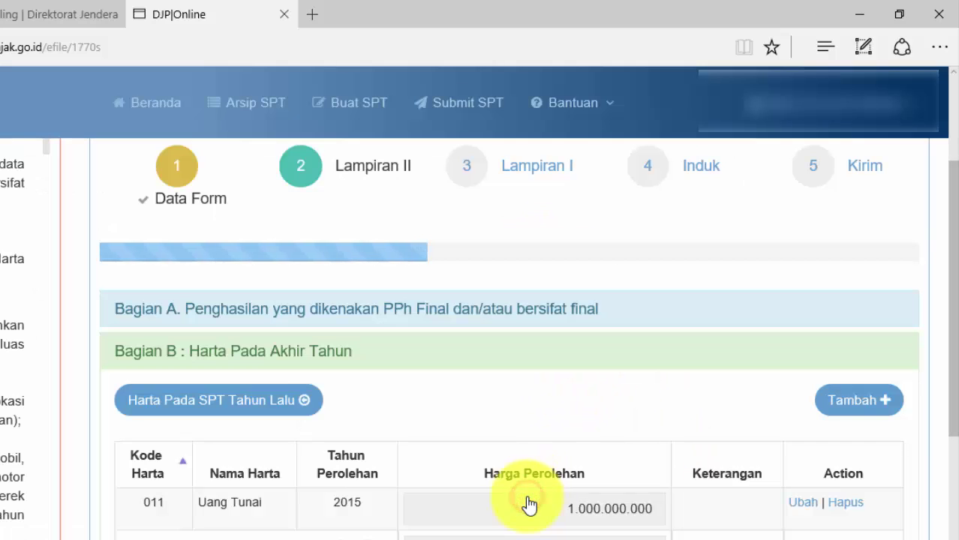
pyautogui.scroll(-2, 527, 504)
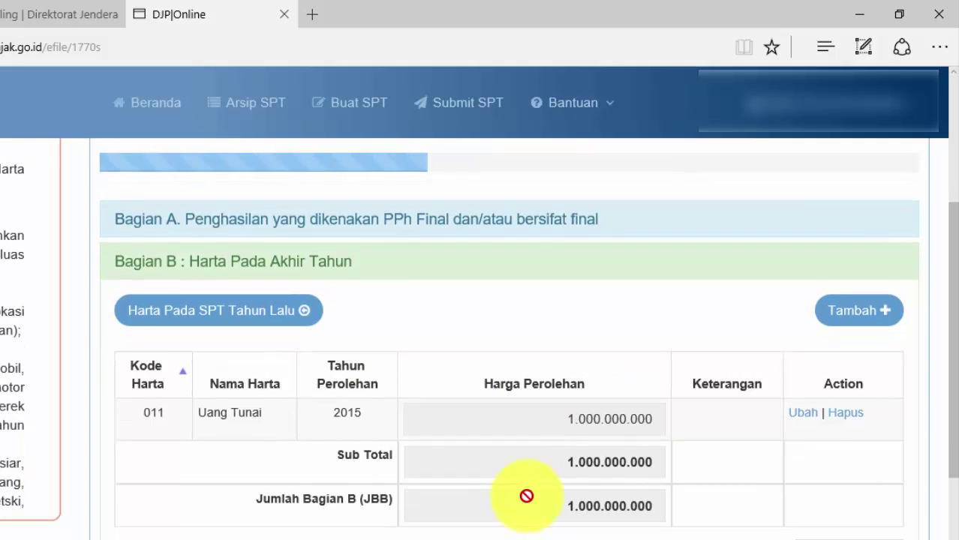
pyautogui.scroll(-2, 526, 496)
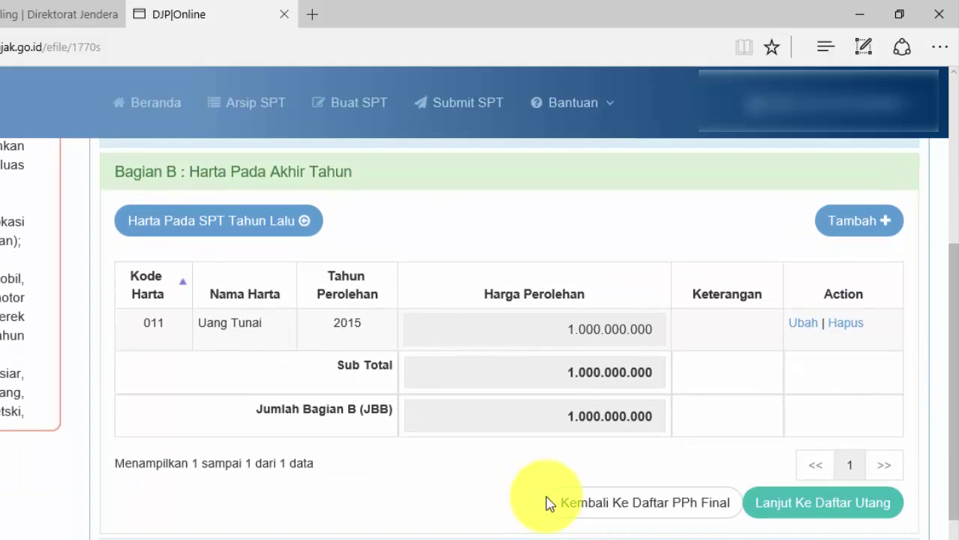
# Step: In the debt list, start a code 101 bank-loan entry with lender Bank Rakyat Indonesia
pyautogui.click(842, 509)
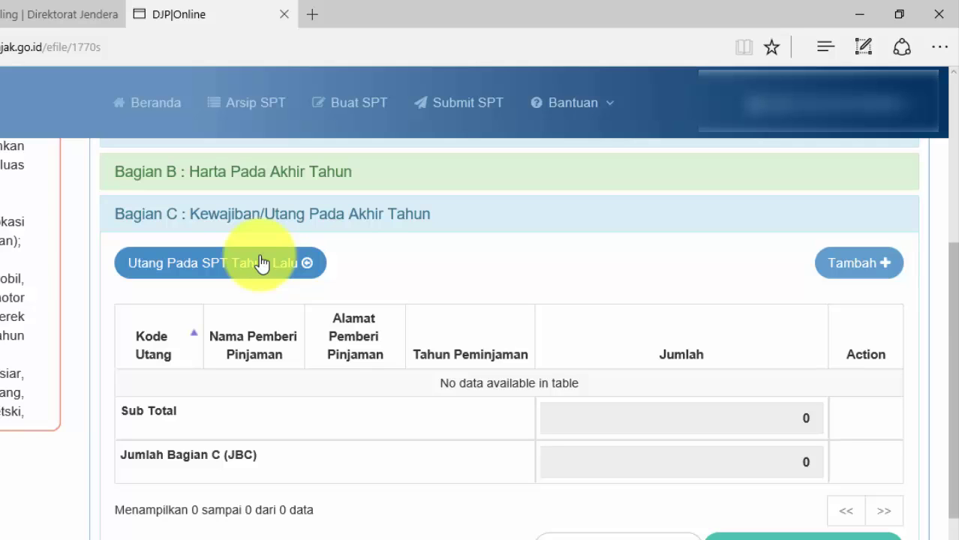
pyautogui.click(836, 264)
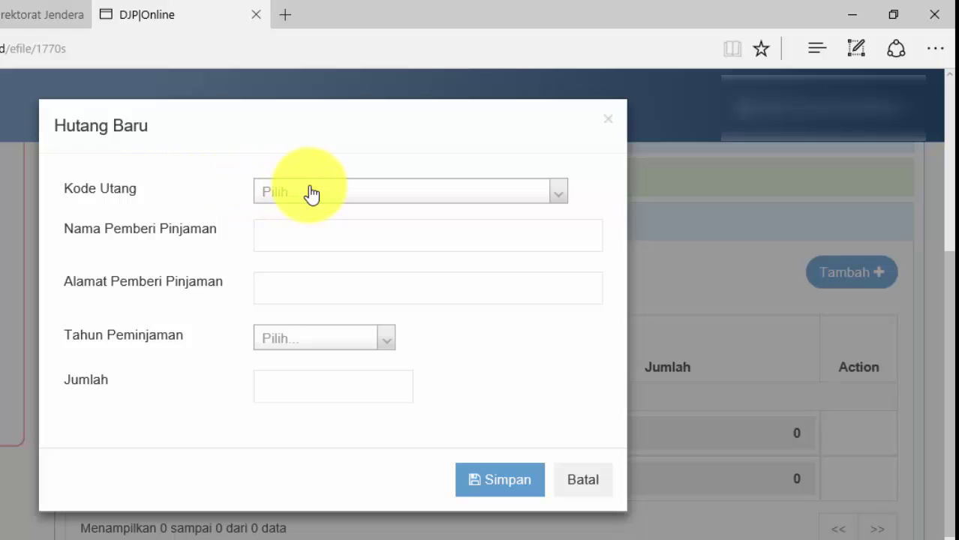
pyautogui.click(311, 194)
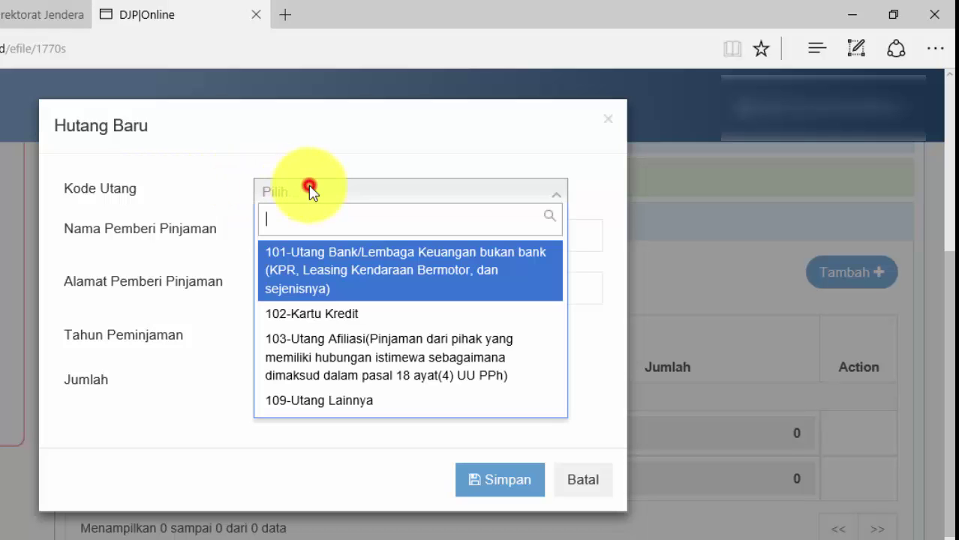
pyautogui.click(314, 262)
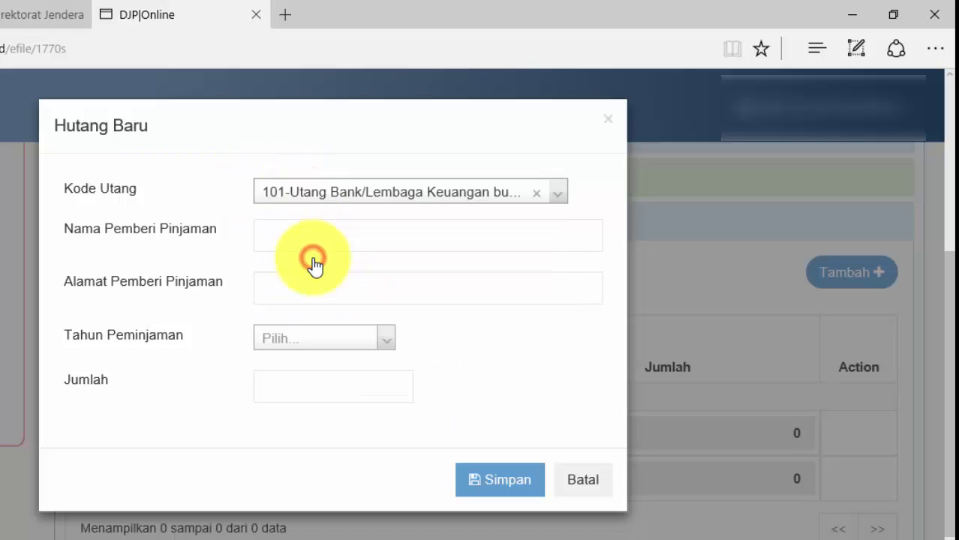
pyautogui.click(270, 235)
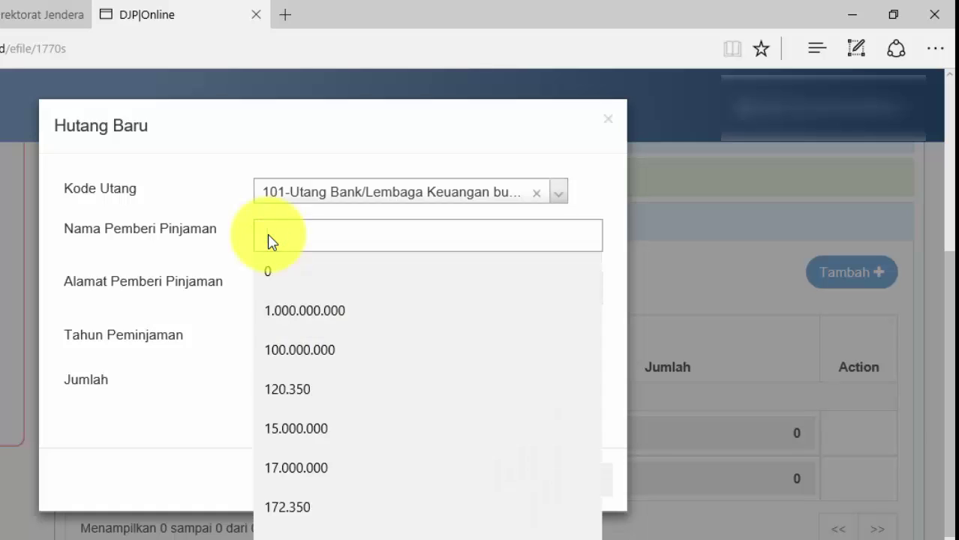
pyautogui.write('Banj')
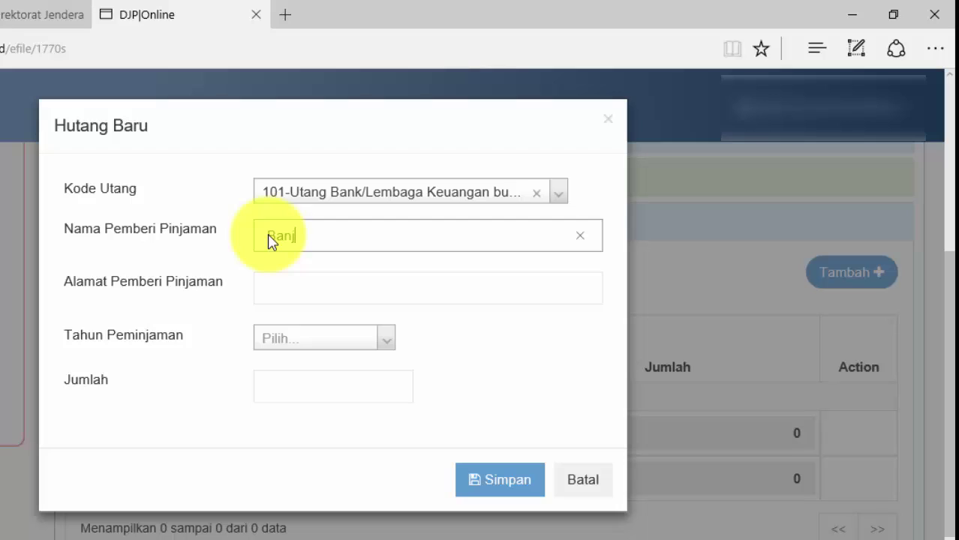
pyautogui.press('BackSpace')
pyautogui.write('k Rakyat Indonesia')
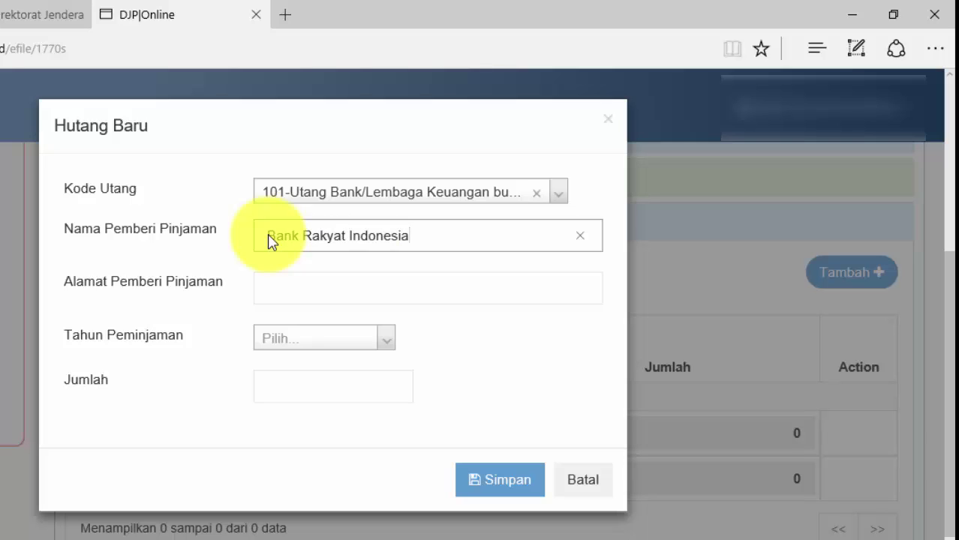
# Step: Enter the lender's address, borrowing year 2015 and debt amount 900.000.000
pyautogui.click(306, 285)
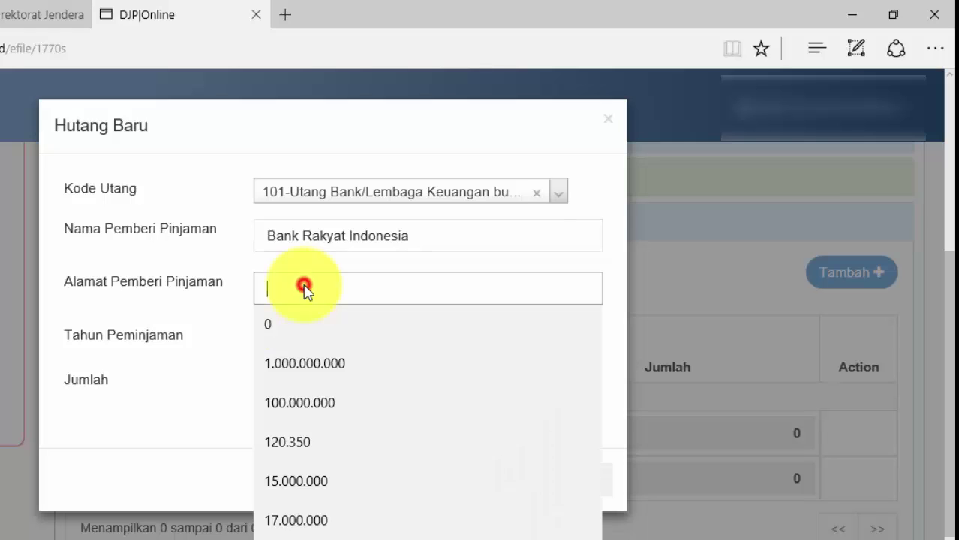
pyautogui.write('Jalan')
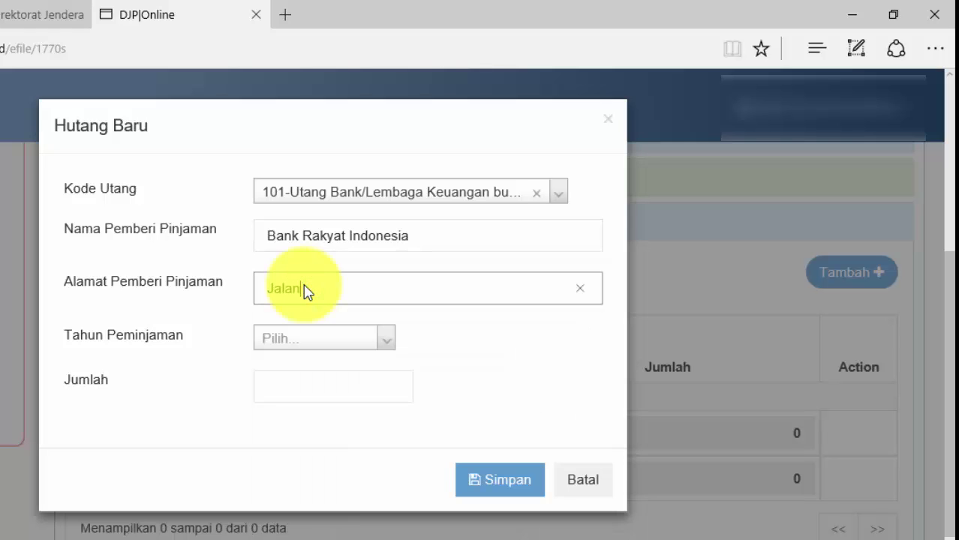
pyautogui.write(' Sultan Abddurahman No')
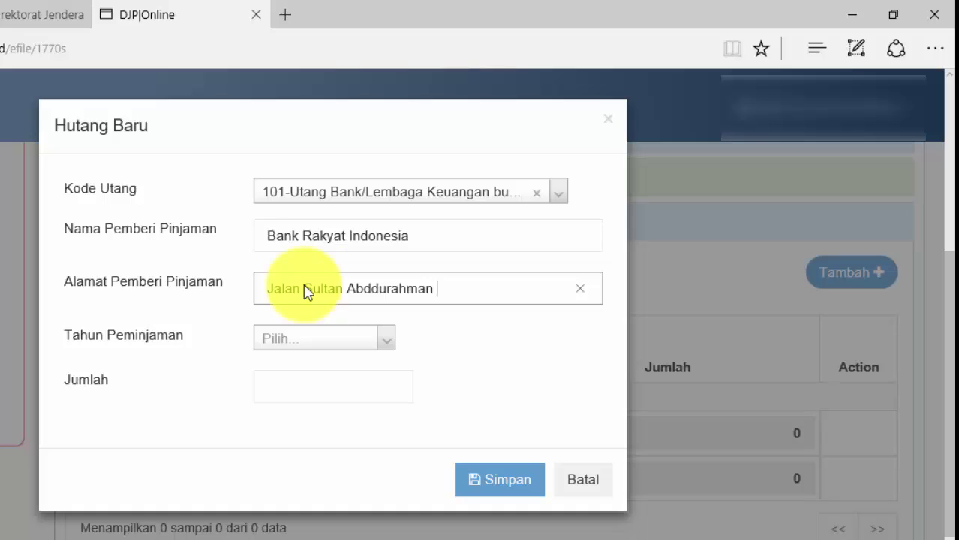
pyautogui.write('. 8')
pyautogui.click(318, 338)
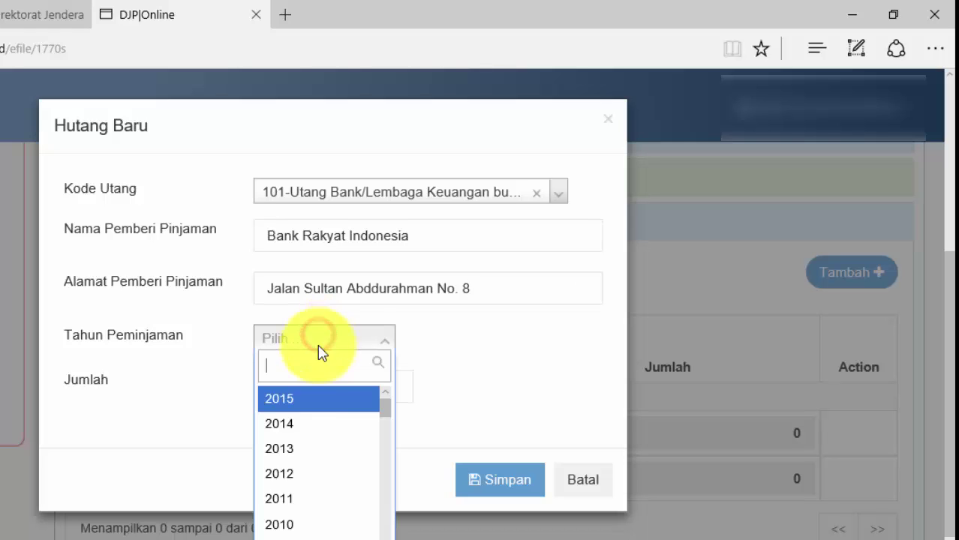
pyautogui.click(296, 409)
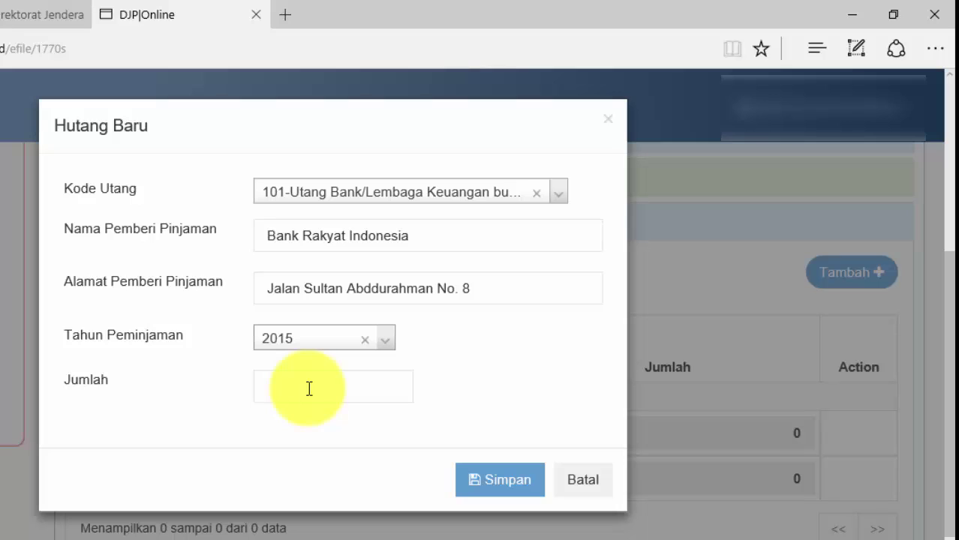
pyautogui.click(309, 389)
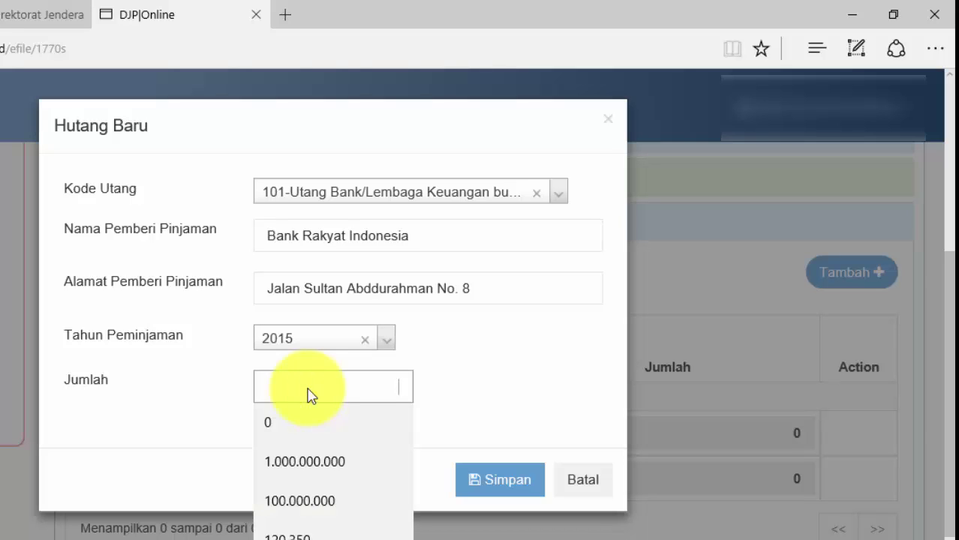
pyautogui.write('900.000.00')
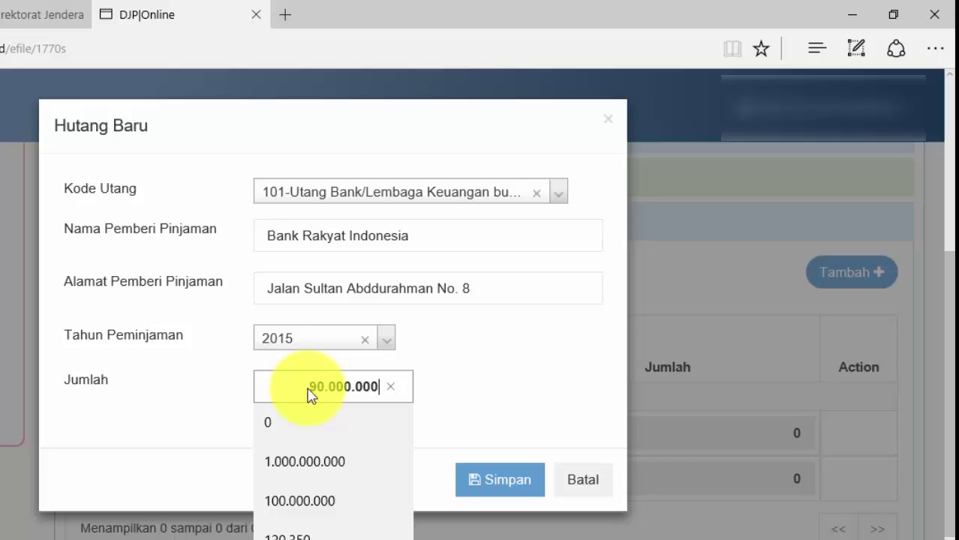
pyautogui.write('0')
pyautogui.click(470, 365)
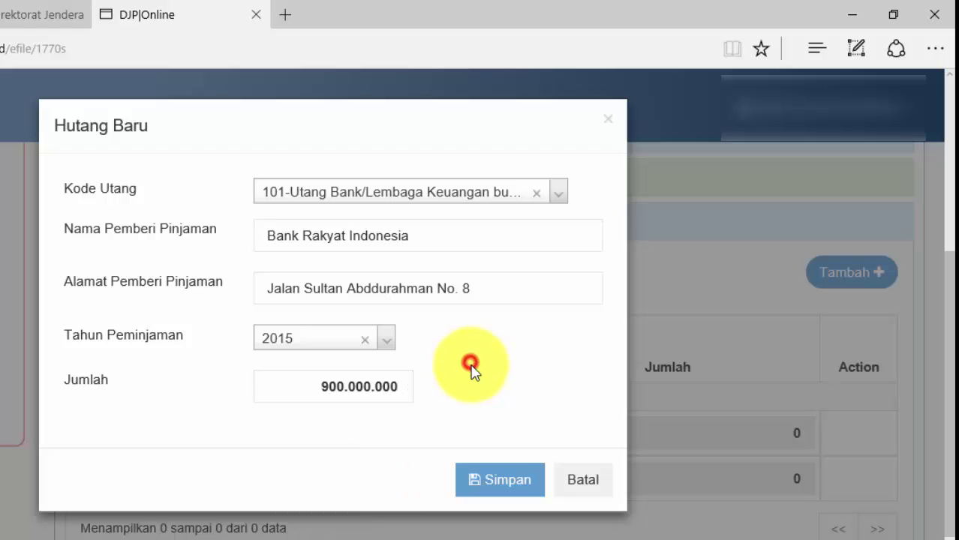
# Step: Save the Bank Rakyat Indonesia debt and continue to the family dependents list
pyautogui.click(496, 480)
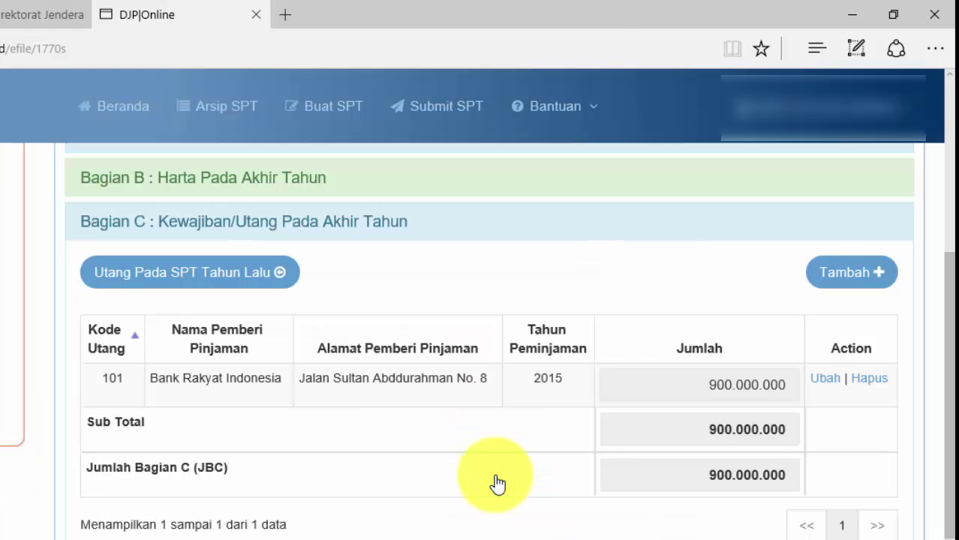
pyautogui.scroll(-1, 496, 484)
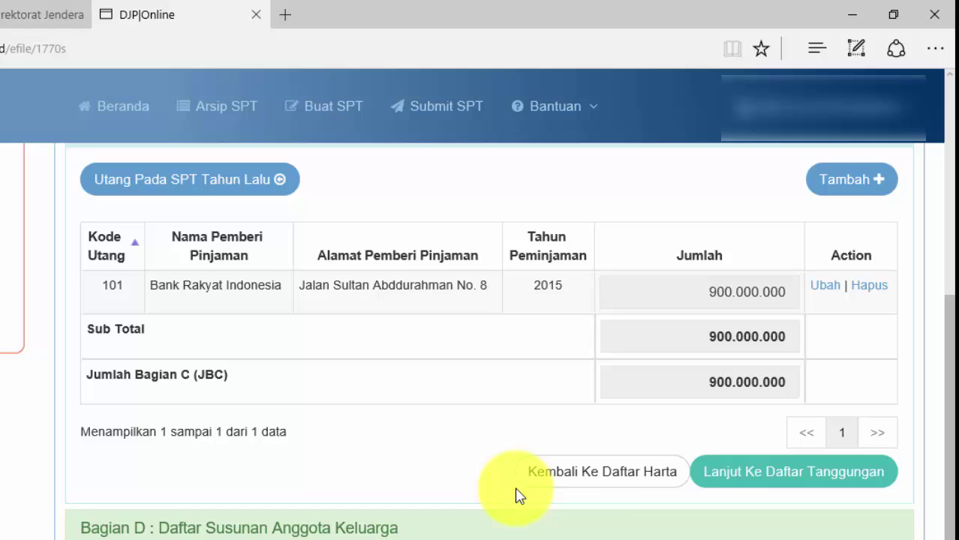
pyautogui.click(800, 485)
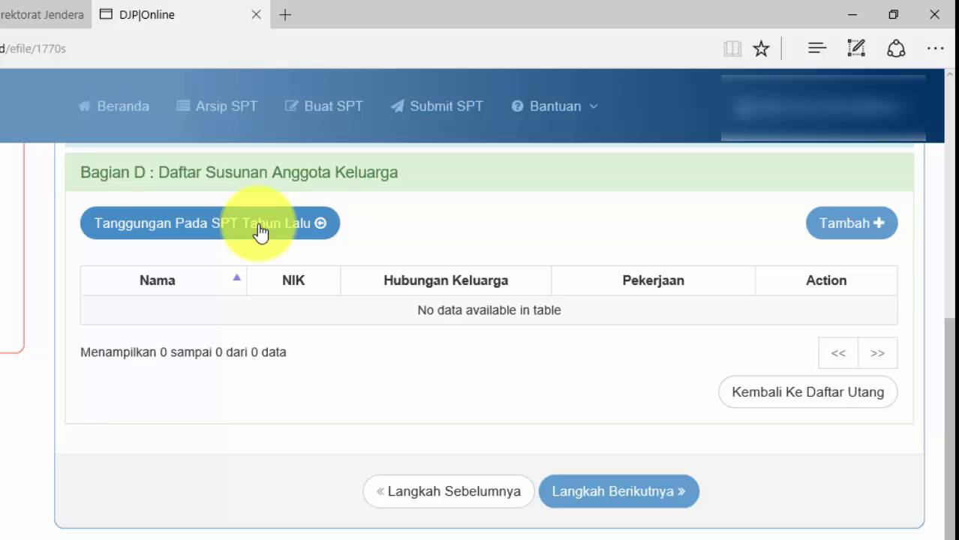
# Step: Add the wife with her name, ID number, relationship Istri and occupation PNS, and save
pyautogui.click(858, 234)
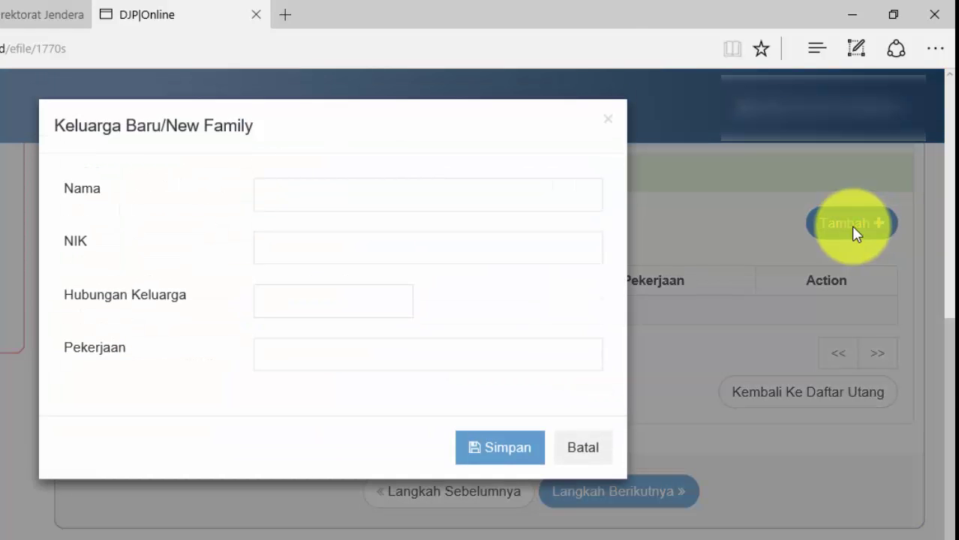
pyautogui.click(386, 195)
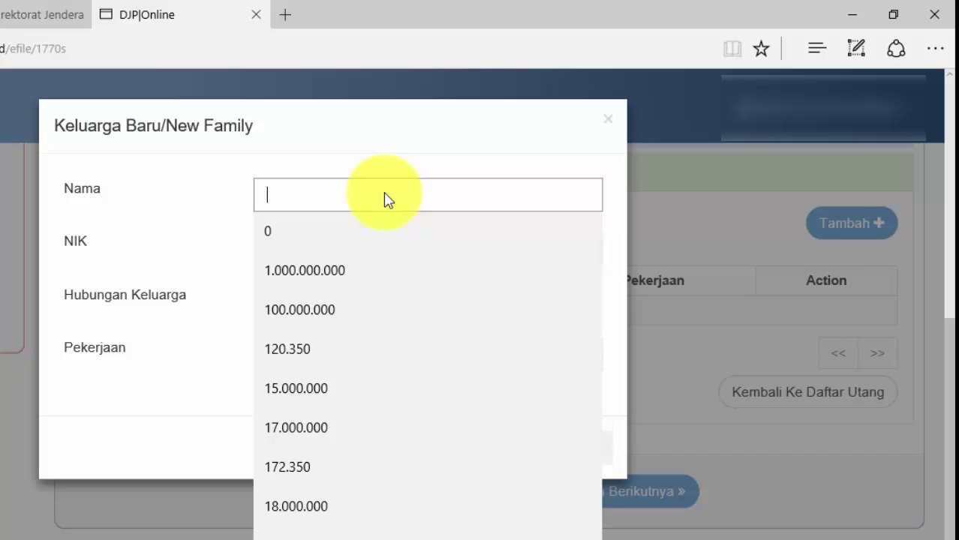
pyautogui.write('N')
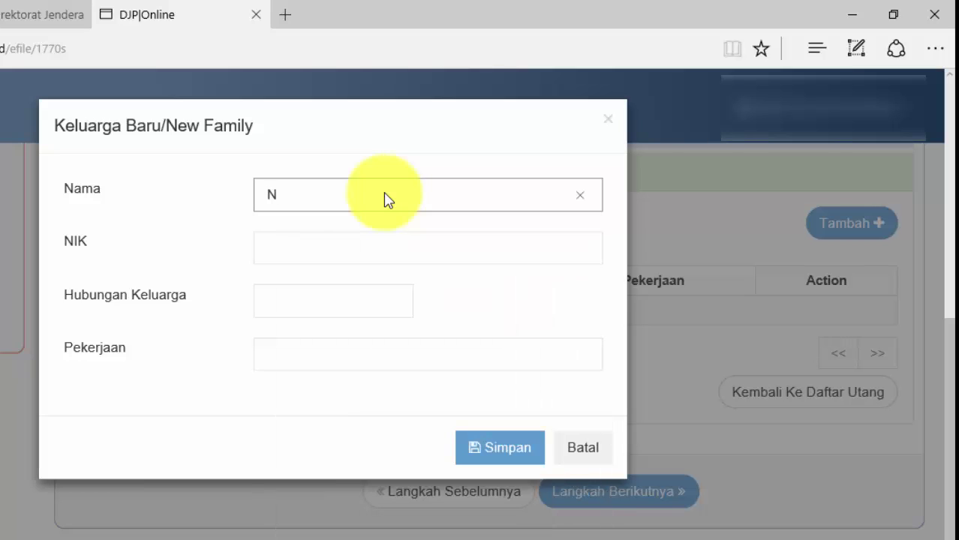
pyautogui.write('ancy')
pyautogui.click(366, 248)
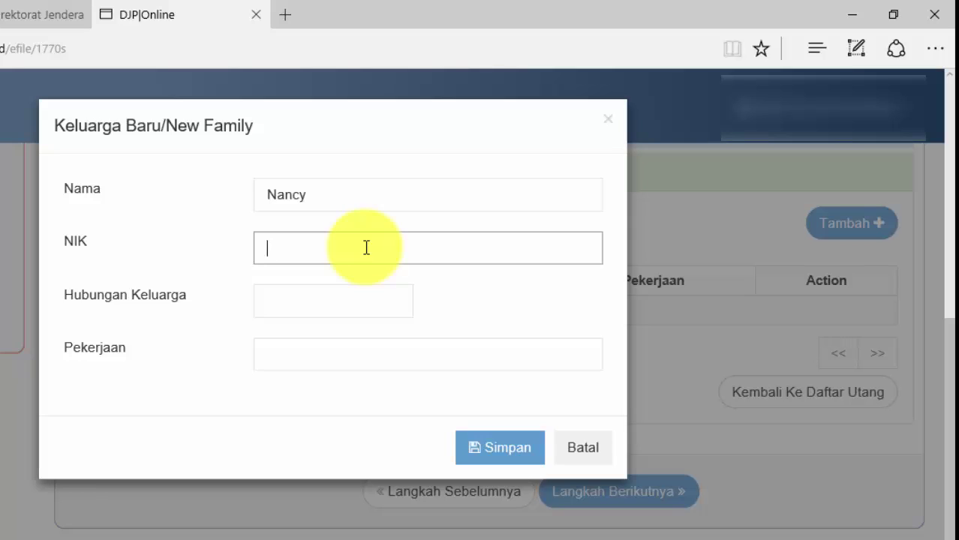
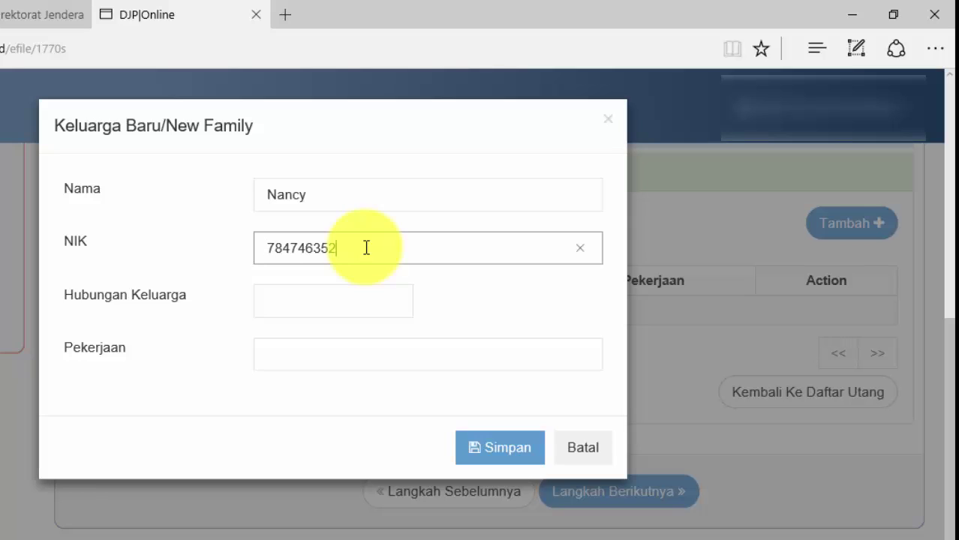
pyautogui.click(337, 294)
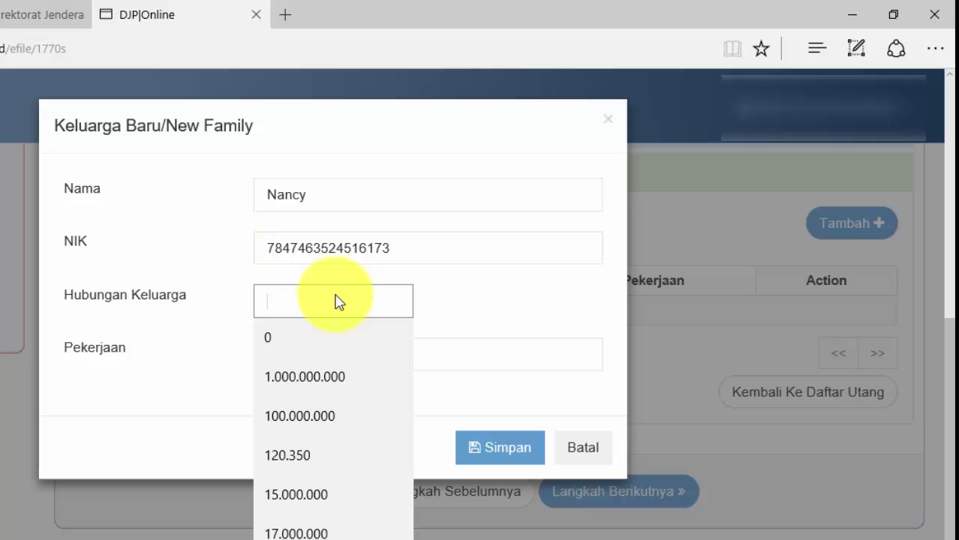
pyautogui.write('Istri')
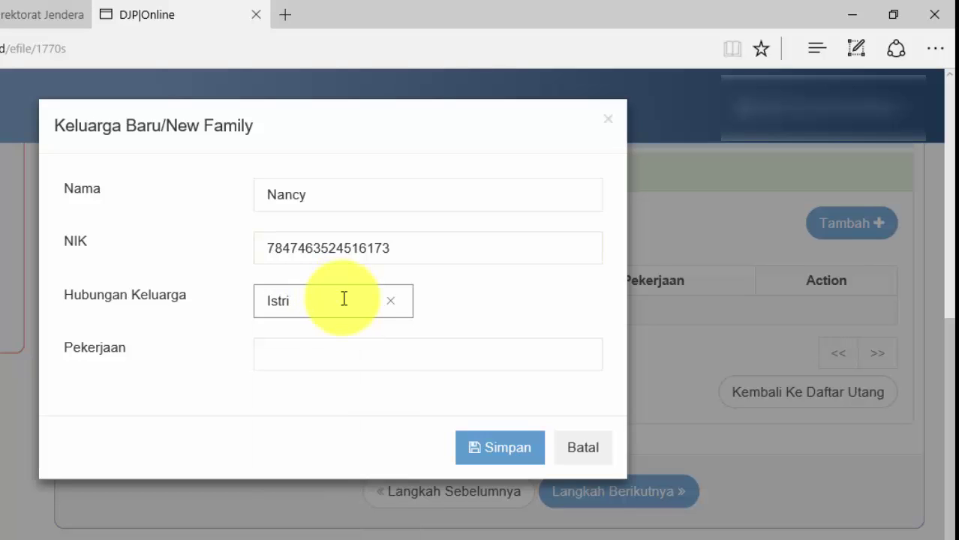
pyautogui.click(343, 349)
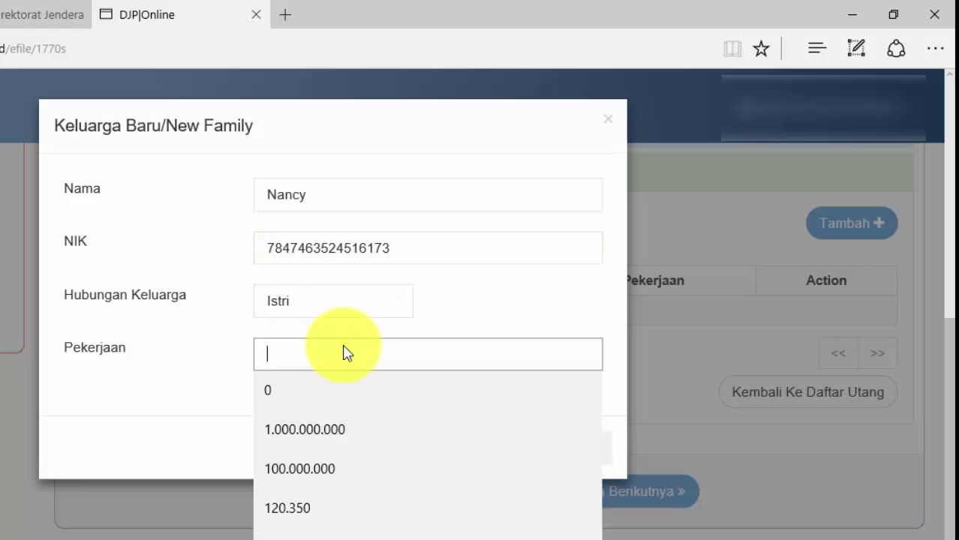
pyautogui.write('PNS')
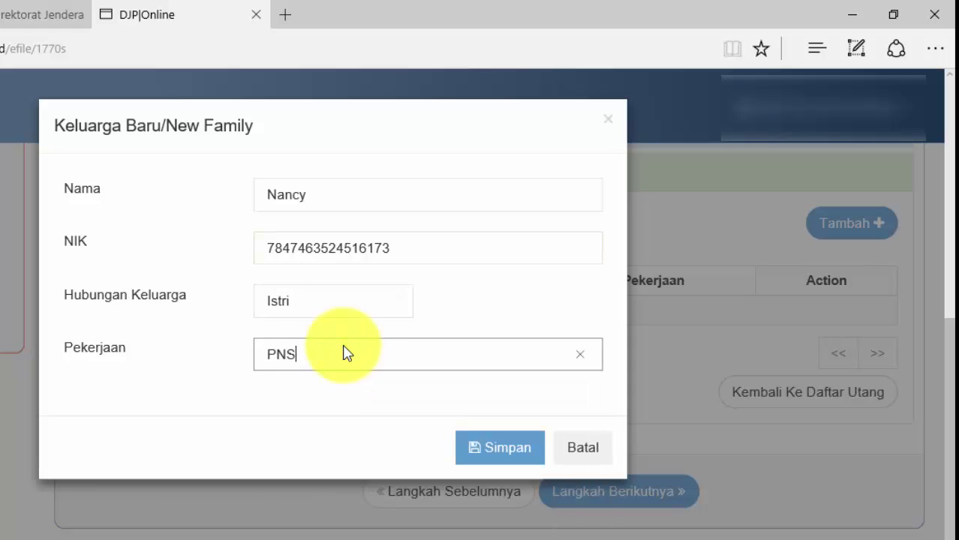
pyautogui.click(510, 450)
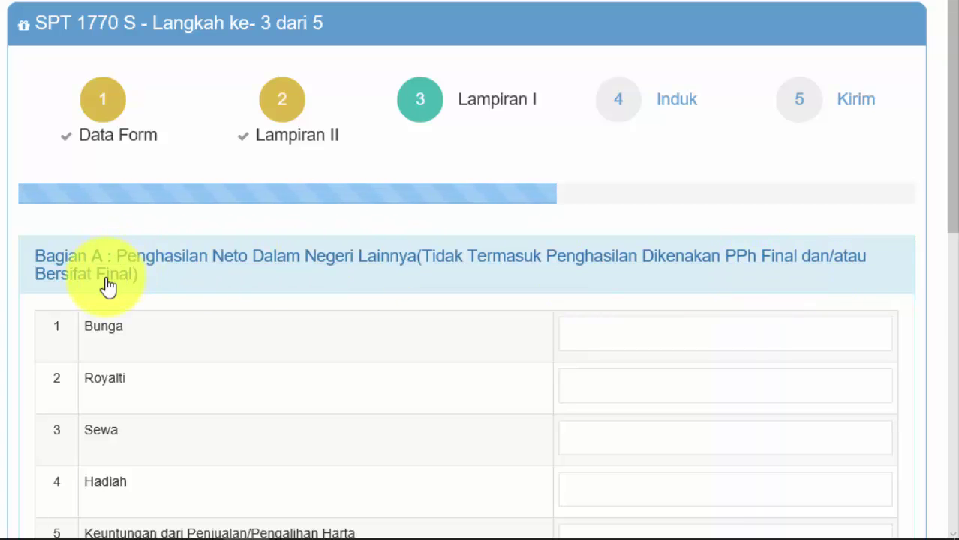
# Step: Skip Lampiran I Bagian A and B, continuing on to the Bagian C withholding slip list
pyautogui.scroll(-4, 236, 293)
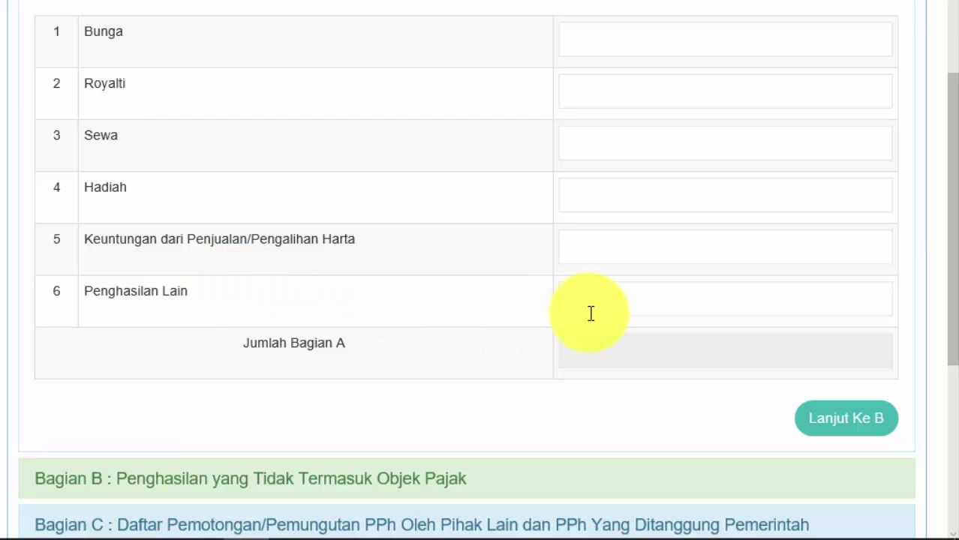
pyautogui.click(886, 427)
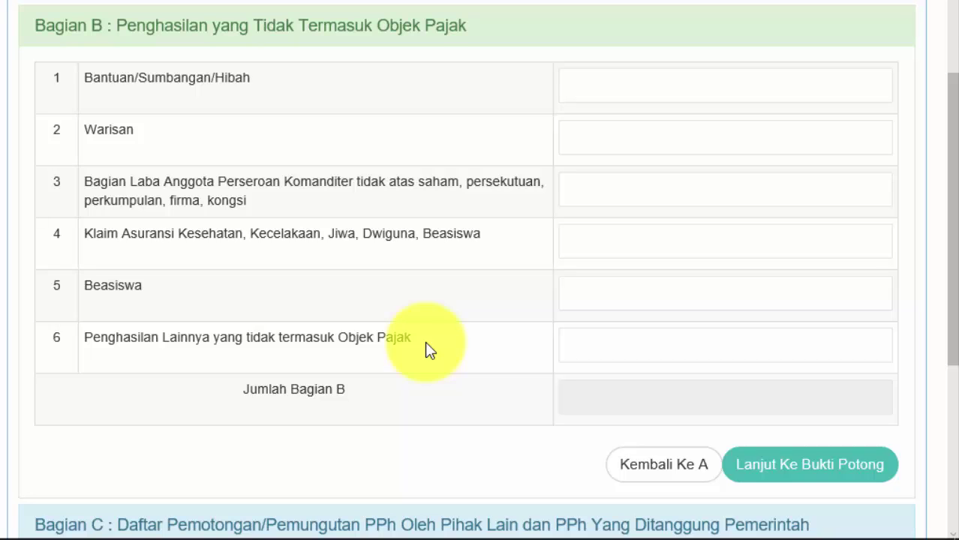
pyautogui.click(813, 475)
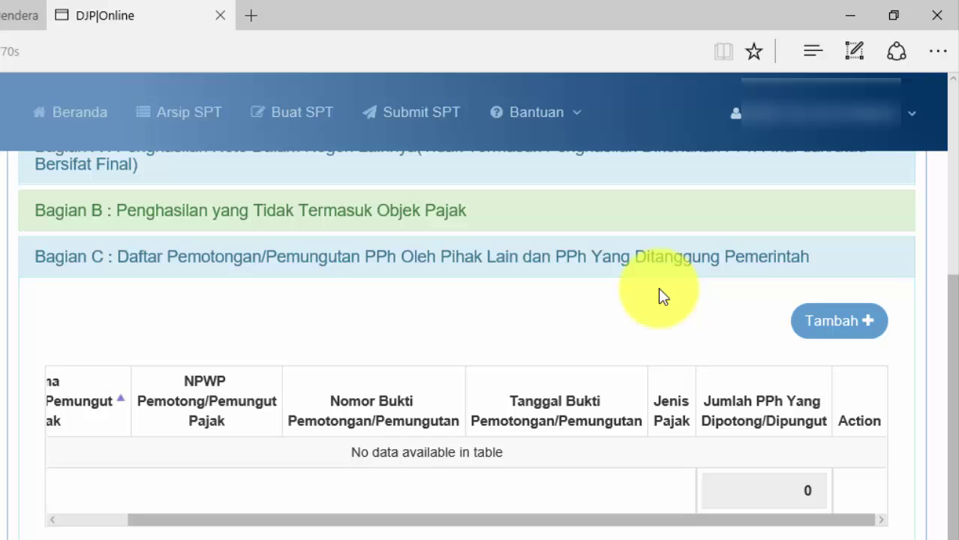
# Step: Add a Pasal 21 withholding slip and enter the withholder's NPWP so its name auto-fills
pyautogui.click(831, 324)
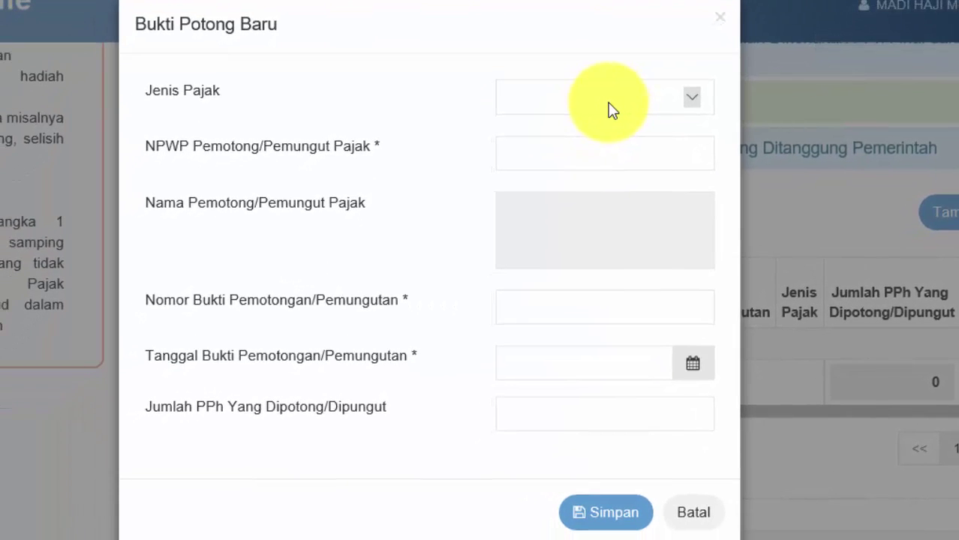
pyautogui.click(608, 104)
pyautogui.click(570, 100)
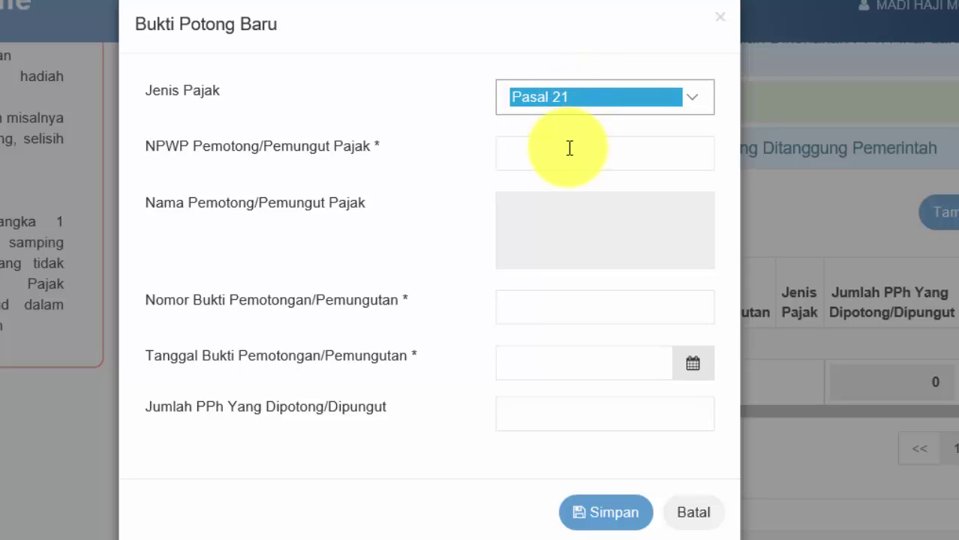
pyautogui.click(570, 147)
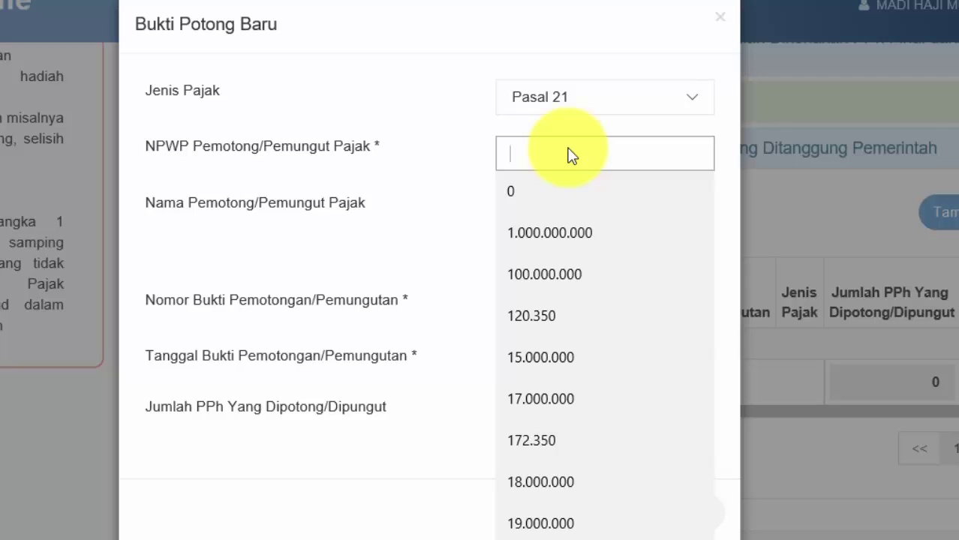
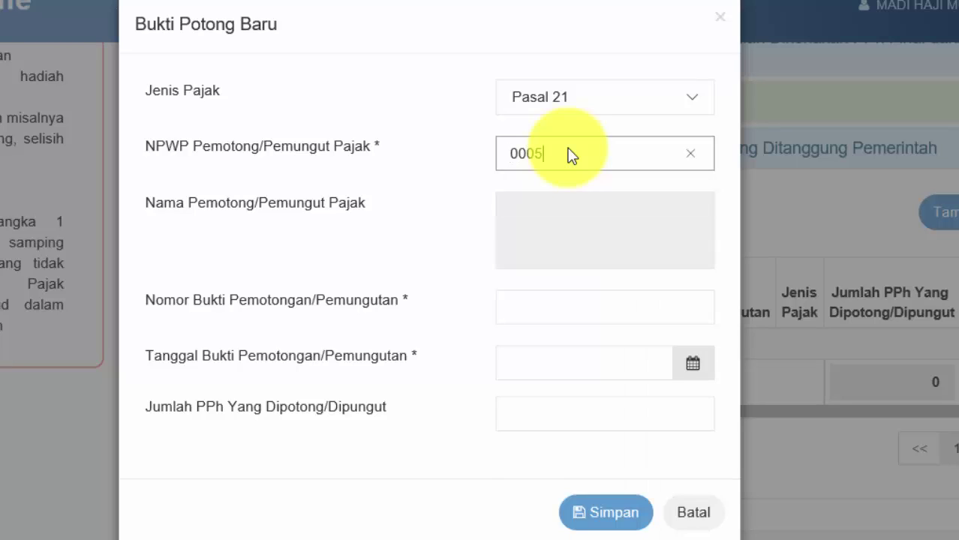
pyautogui.press('Tab')
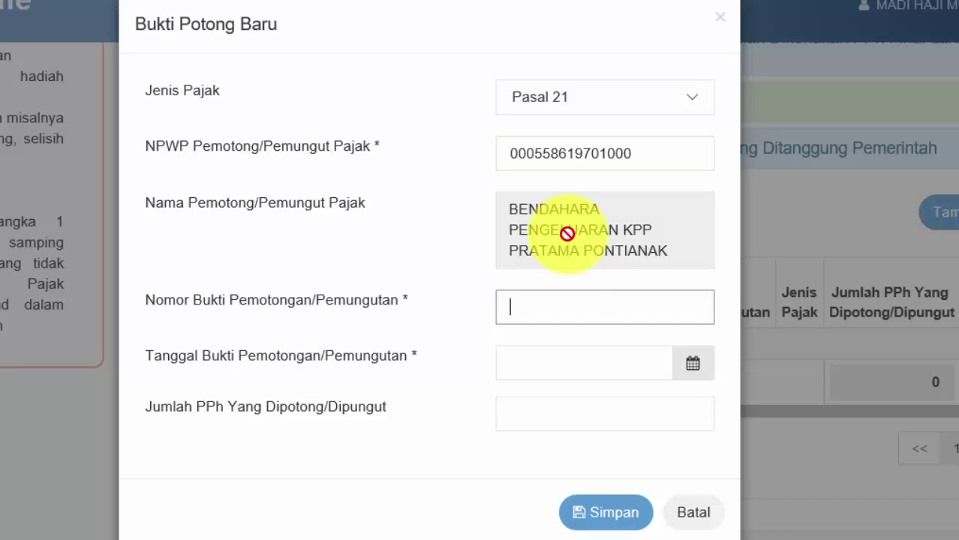
# Step: Enter the Pasal 21 withholding slip number and set its date to 5 January 2016
pyautogui.click(559, 309)
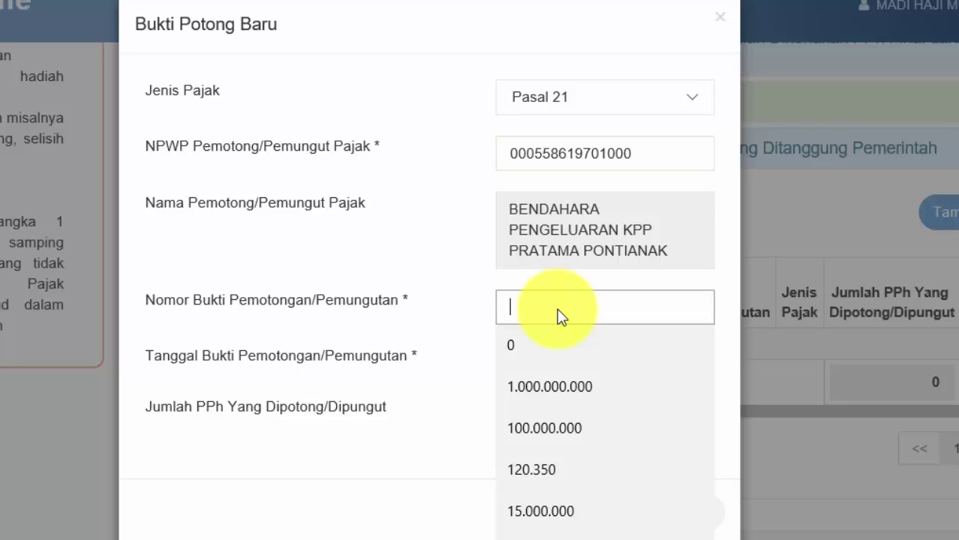
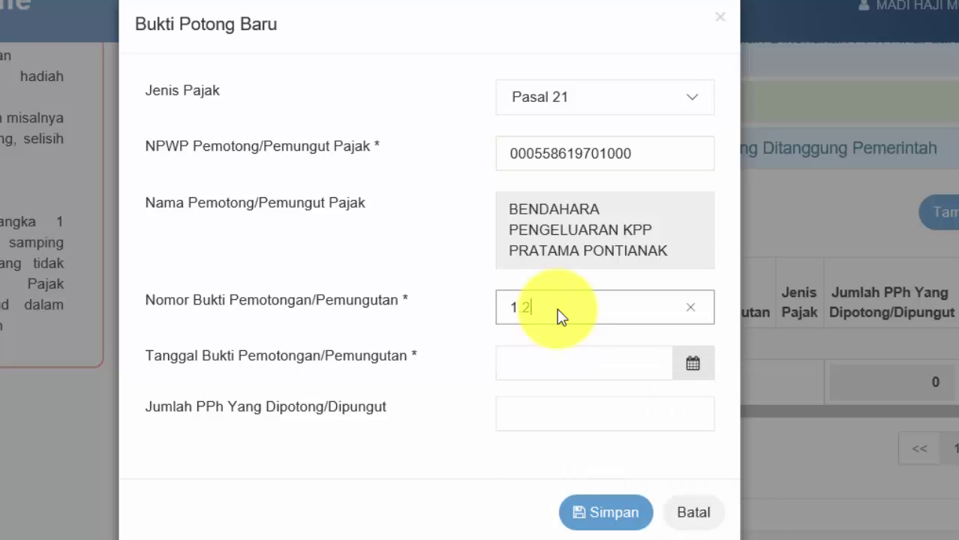
pyautogui.click(571, 361)
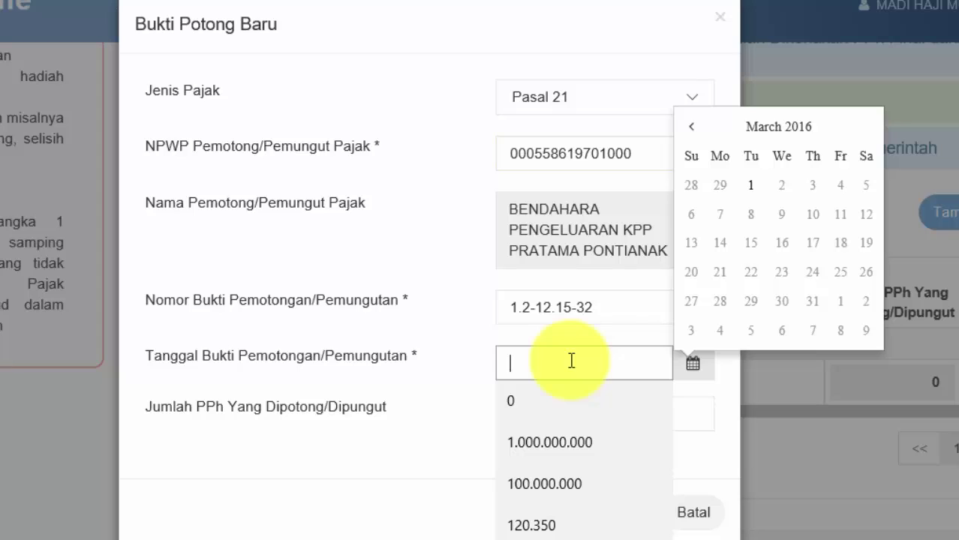
pyautogui.click(692, 129)
pyautogui.click(692, 129)
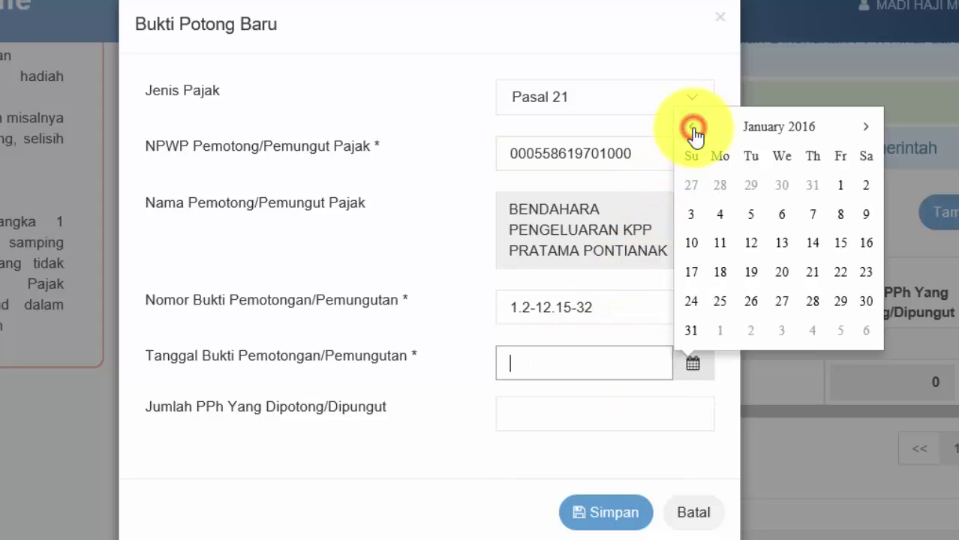
pyautogui.click(693, 129)
pyautogui.click(865, 127)
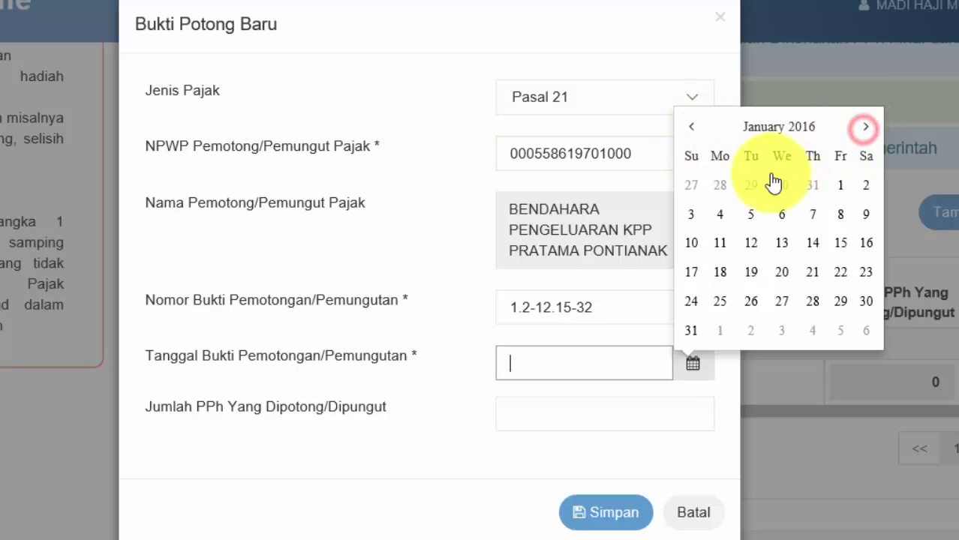
pyautogui.click(745, 216)
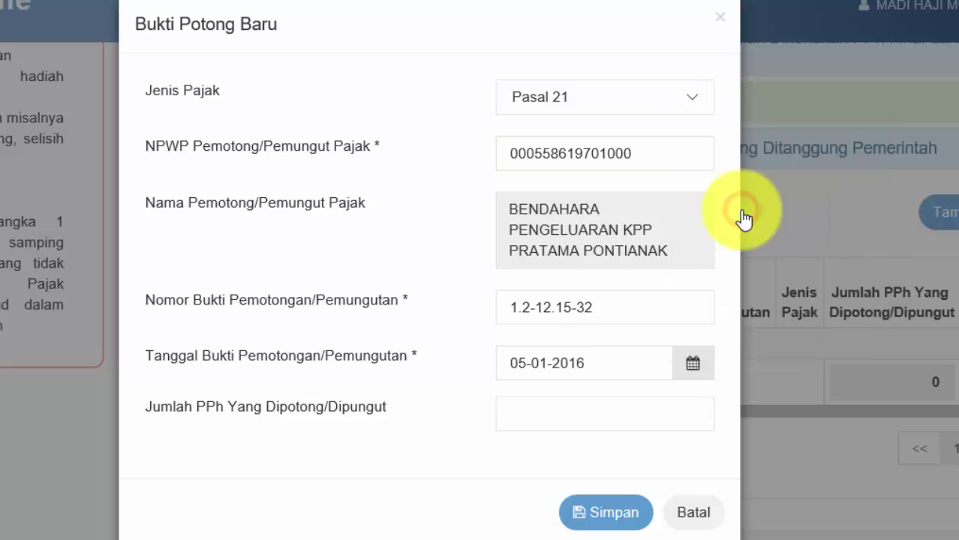
# Step: Enter 19.080.100 as Jumlah PPh, save the slip, and advance to step 4, Induk
pyautogui.click(602, 409)
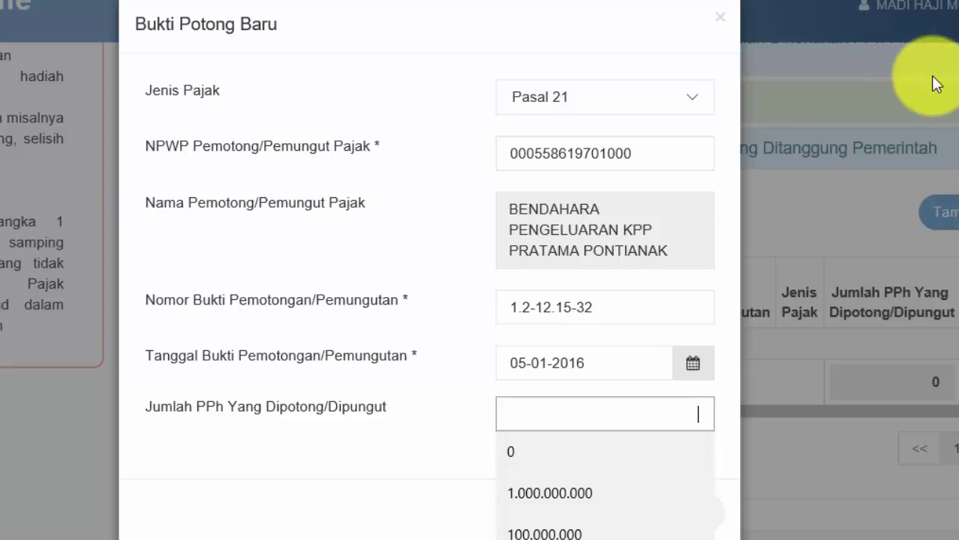
pyautogui.write('19.080.100')
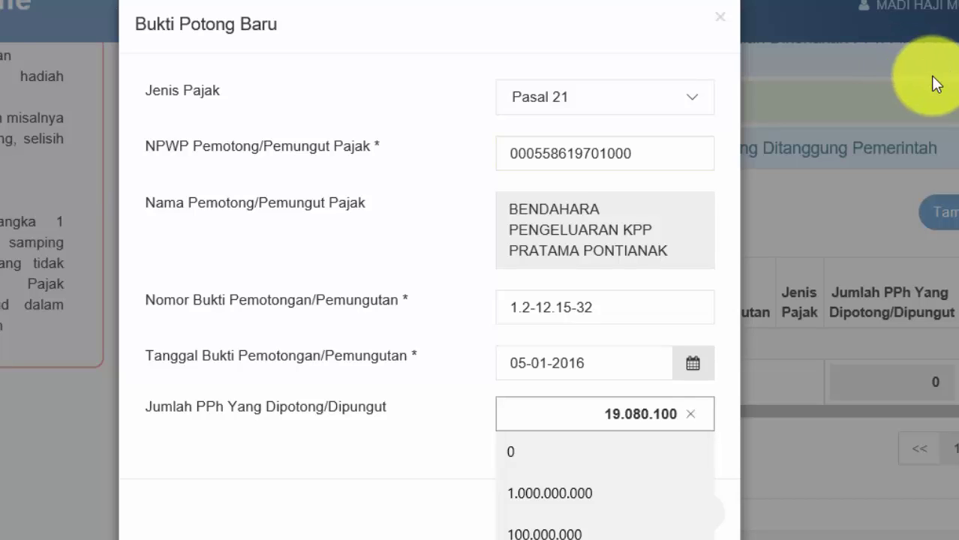
pyautogui.click(469, 390)
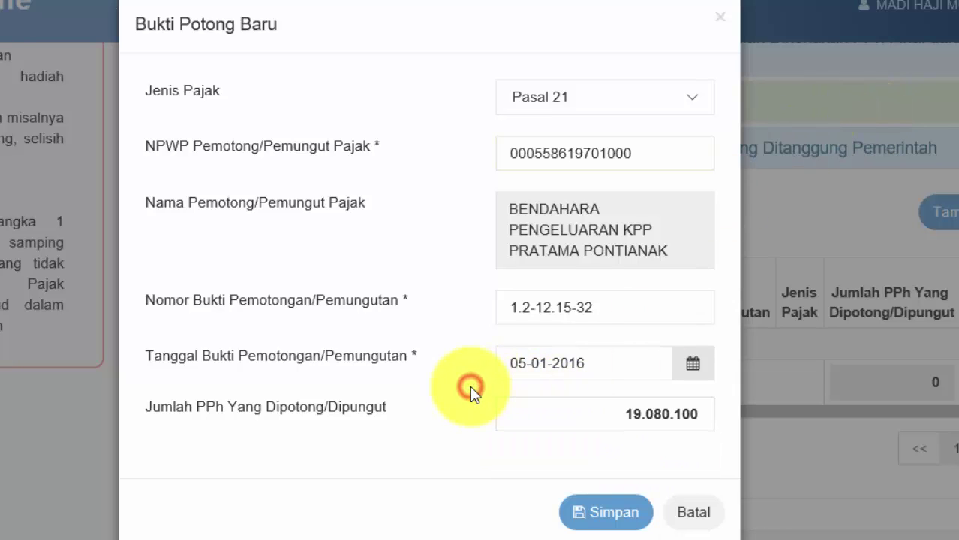
pyautogui.click(617, 514)
pyautogui.scroll(-1, 650, 472)
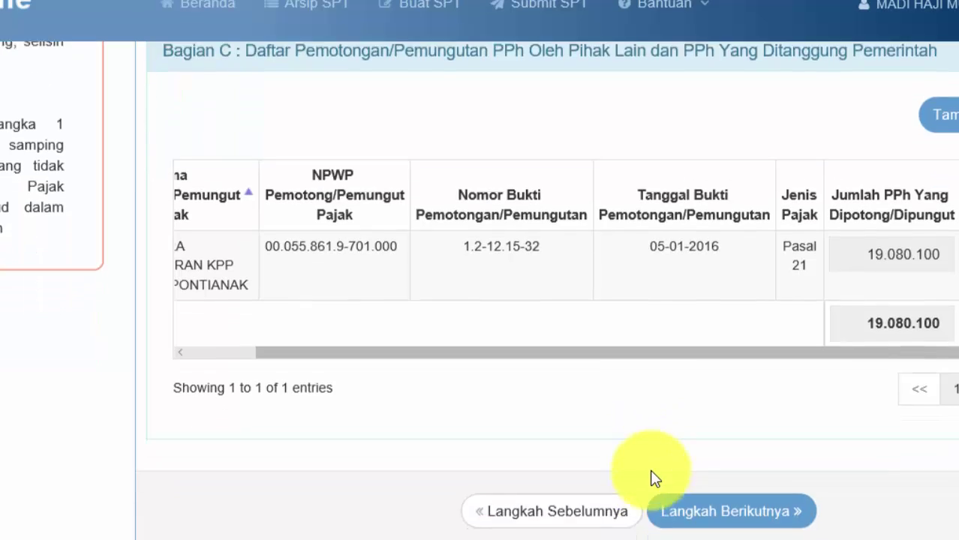
pyautogui.scroll(-1, 651, 478)
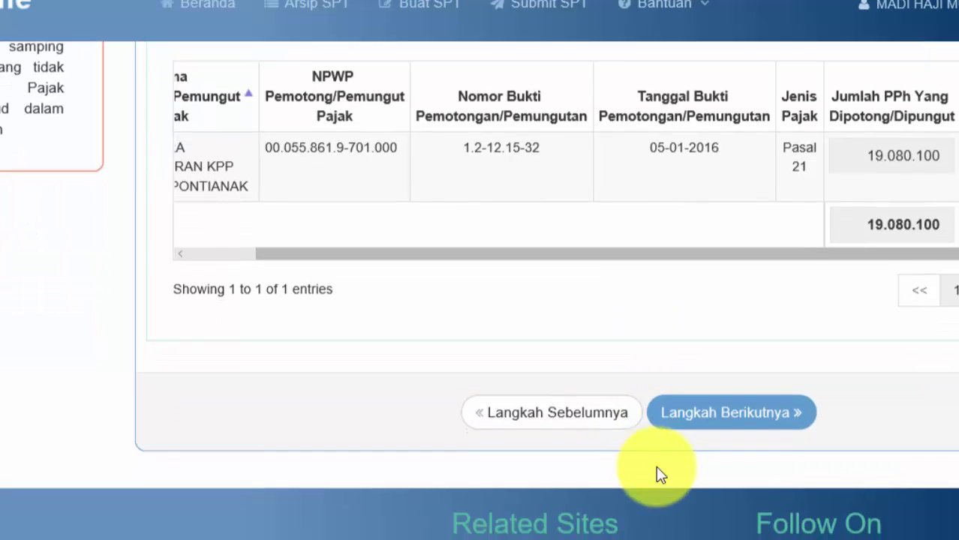
pyautogui.click(715, 424)
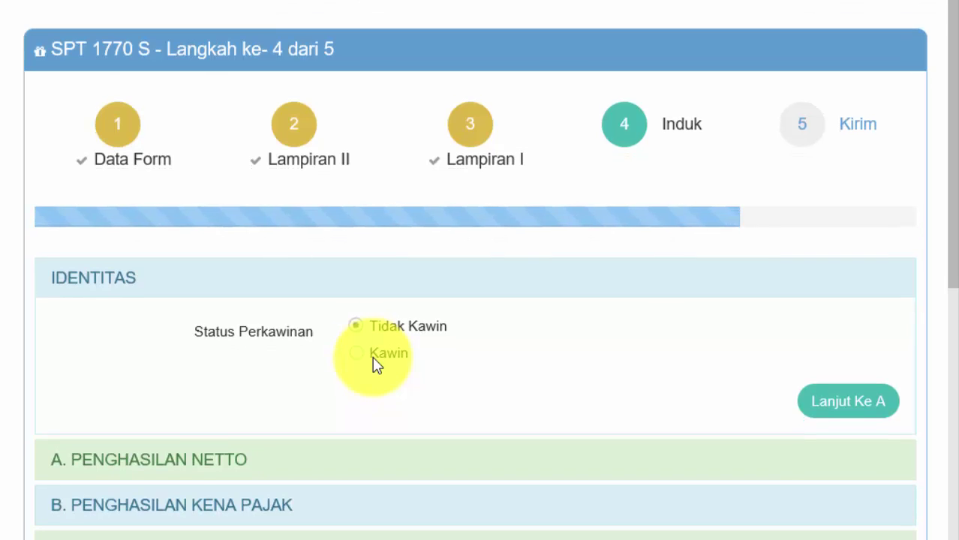
# Step: Set marital status to Kawin and continue to section A, Penghasilan Netto
pyautogui.click(370, 453)
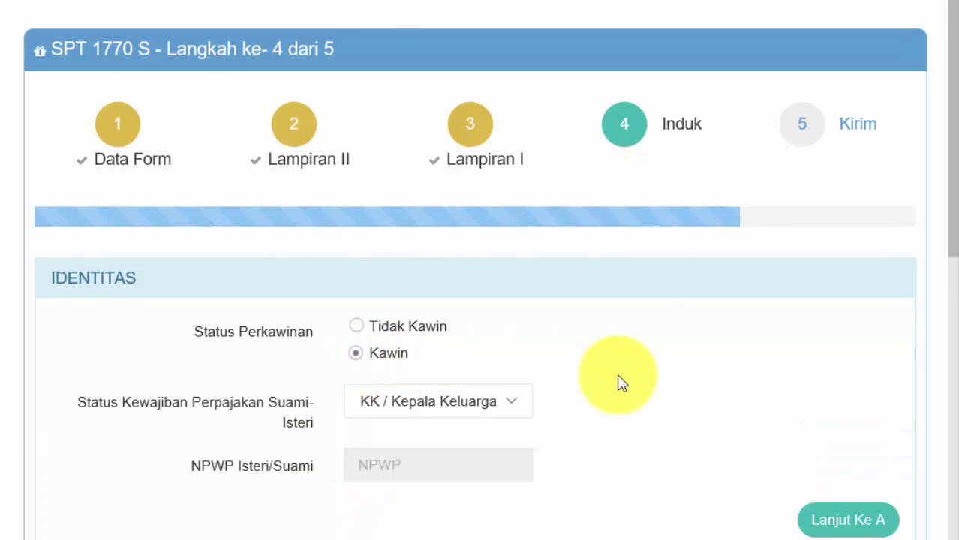
pyautogui.scroll(-3, 647, 393)
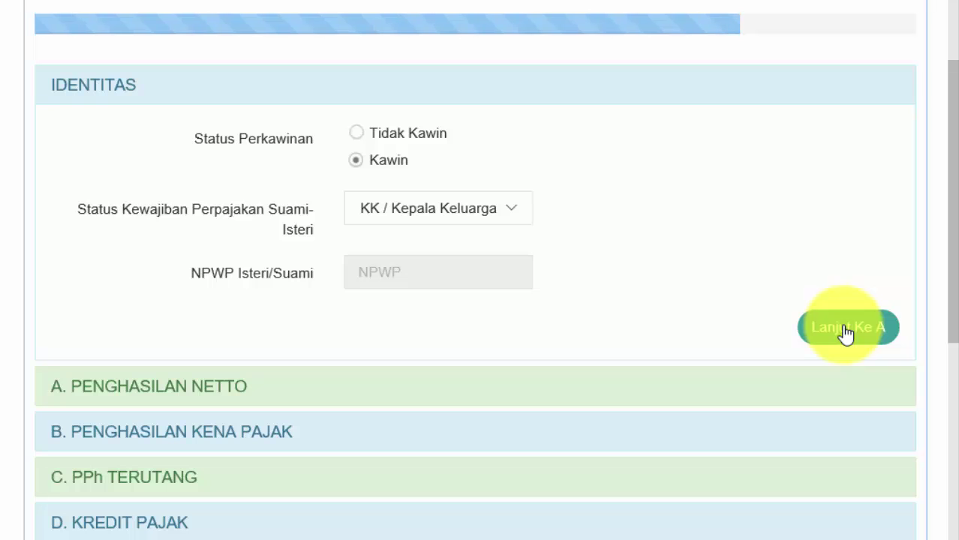
pyautogui.click(846, 331)
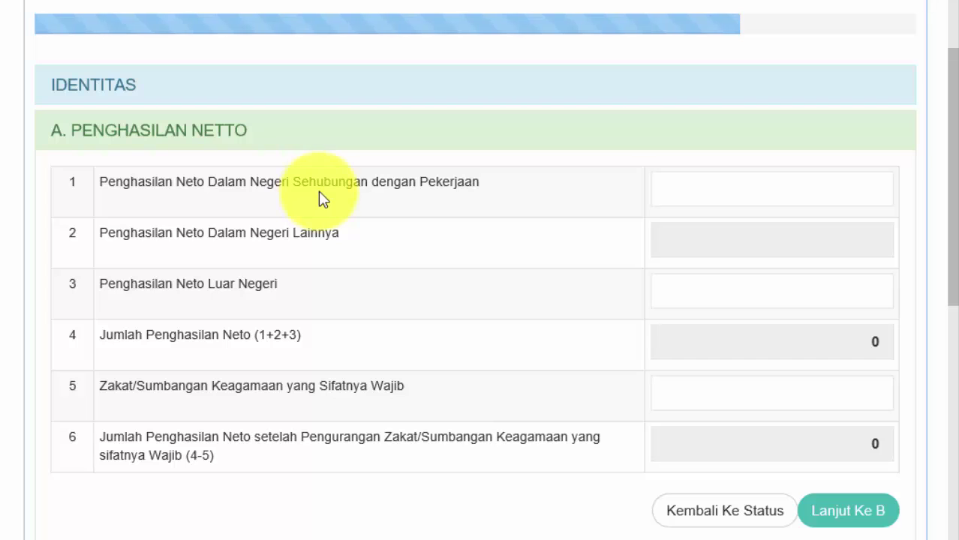
# Step: Enter 202.534.349 as net domestic employment income, then continue to section B
pyautogui.click(702, 194)
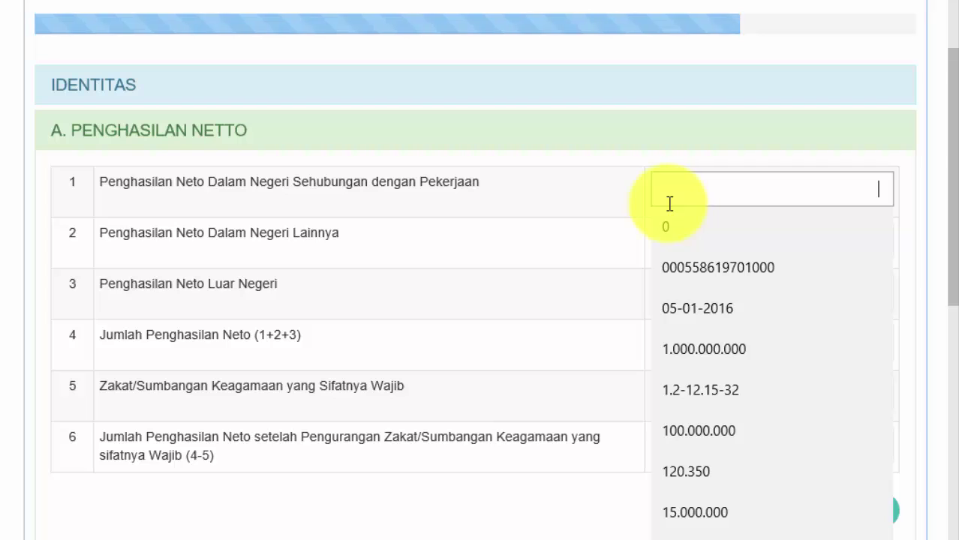
pyautogui.write('202.534')
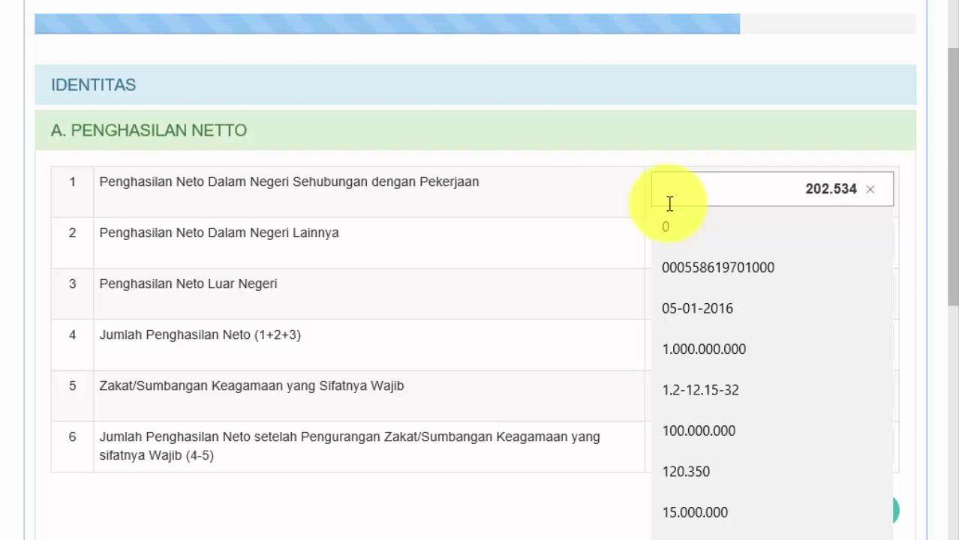
pyautogui.write('.349')
pyautogui.press('Tab')
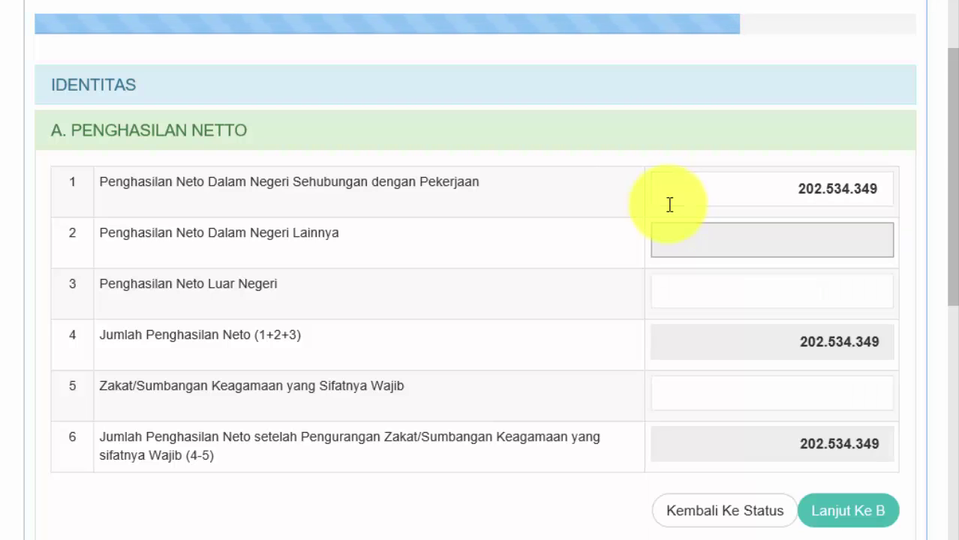
pyautogui.scroll(-2, 652, 288)
pyautogui.scroll(-2, 653, 286)
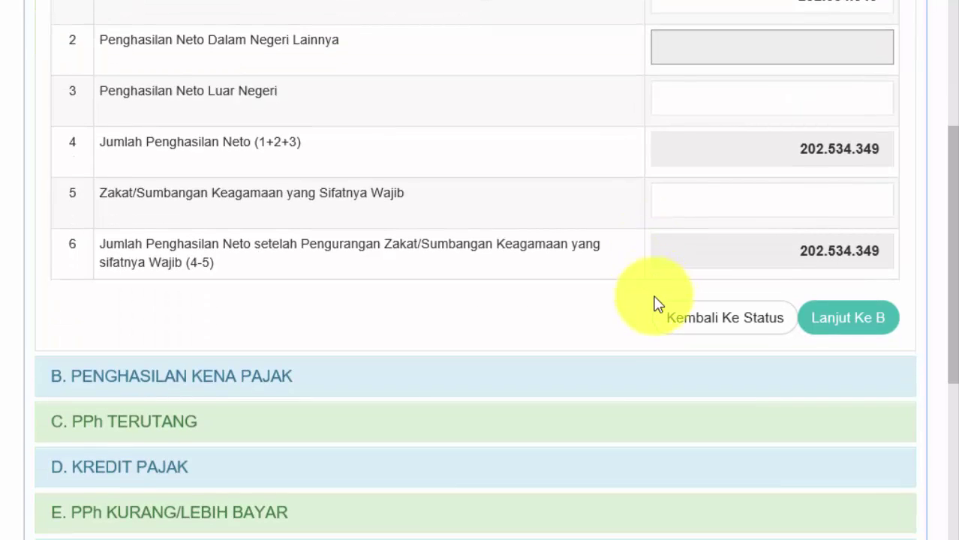
pyautogui.click(843, 320)
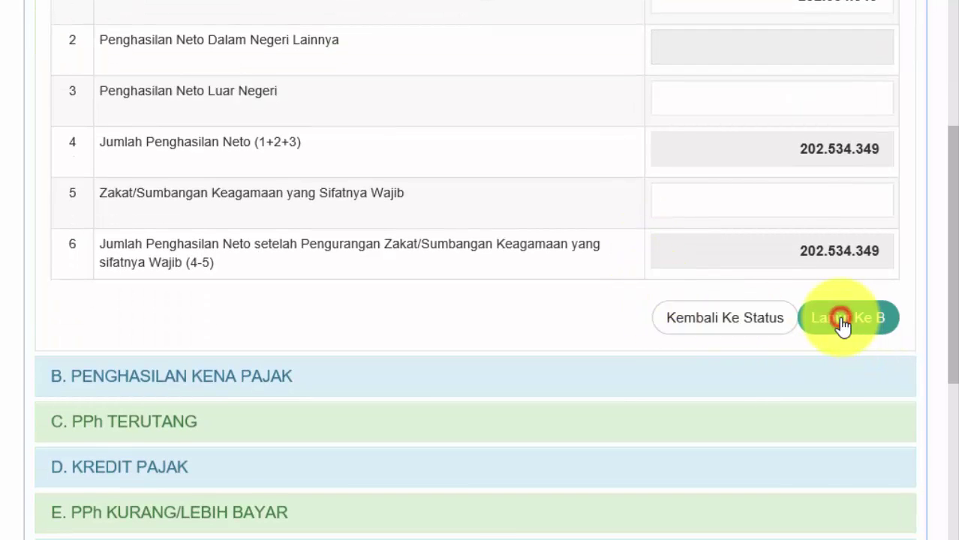
# Step: Keep tax status Kawin/K, set dependants to 1, and continue to section C
pyautogui.scroll(2, 353, 178)
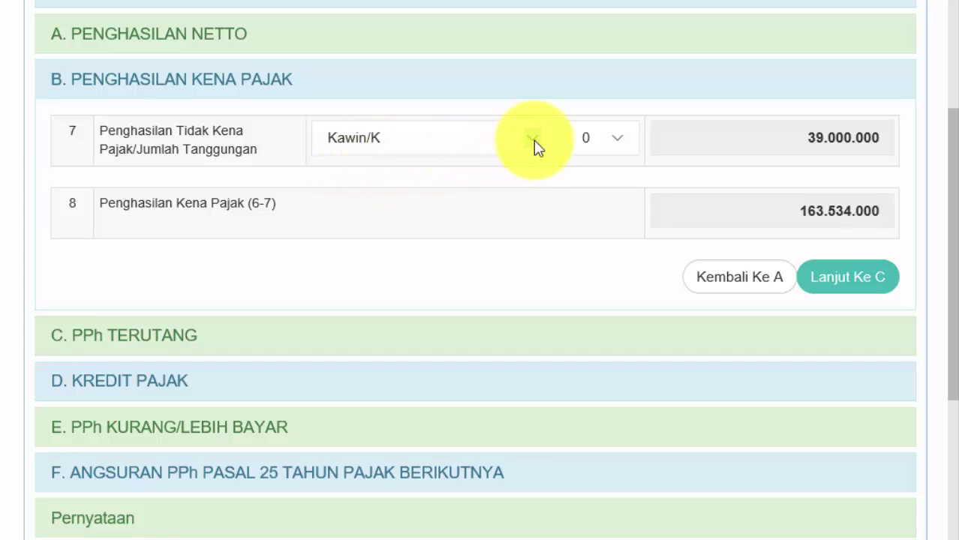
pyautogui.click(533, 140)
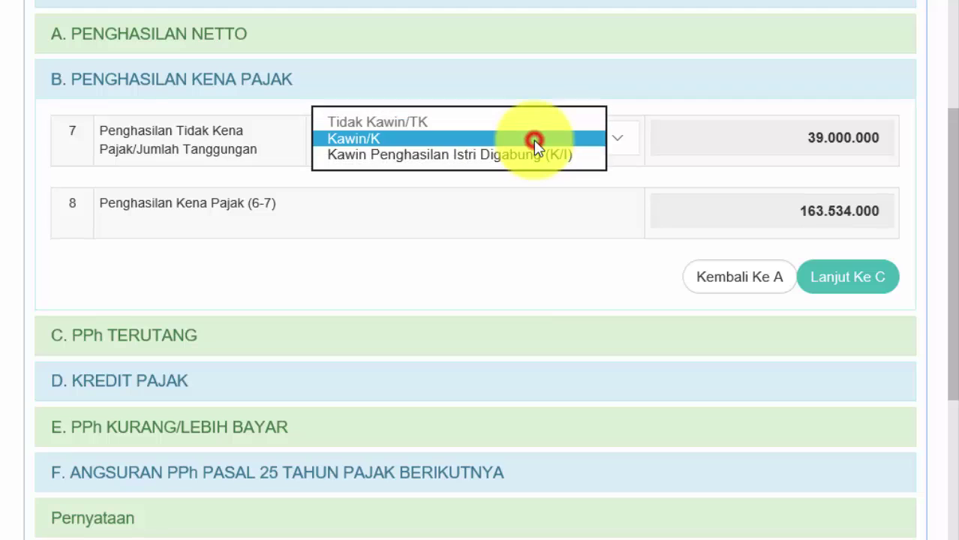
pyautogui.click(483, 138)
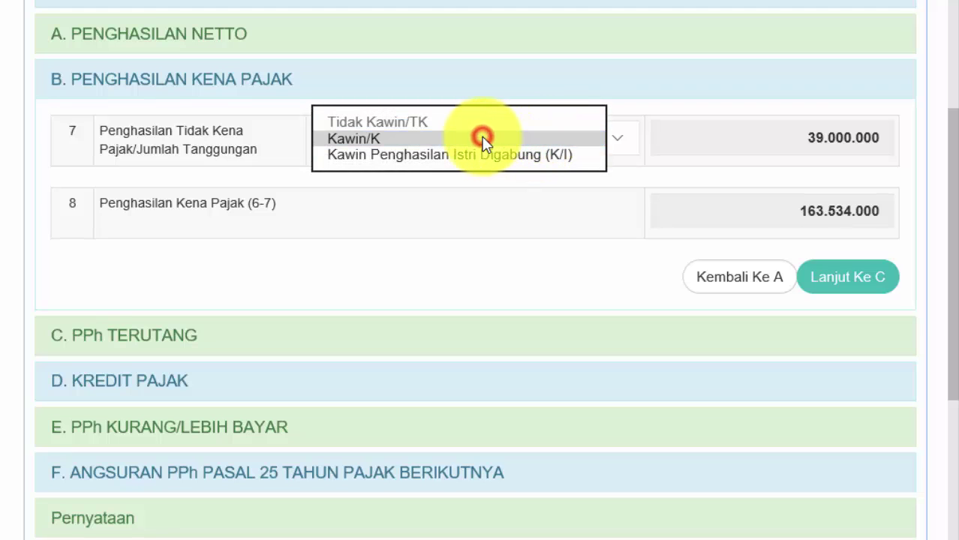
pyautogui.click(617, 147)
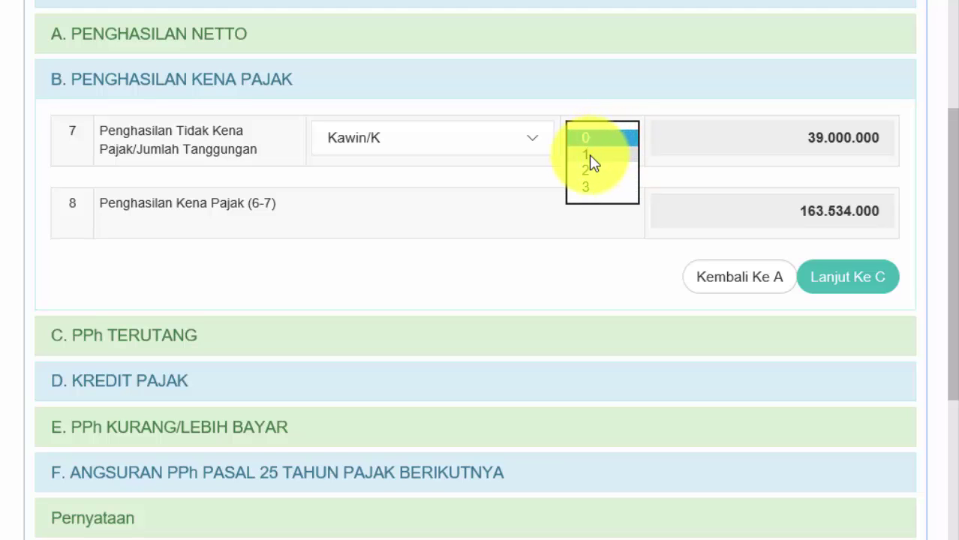
pyautogui.click(589, 155)
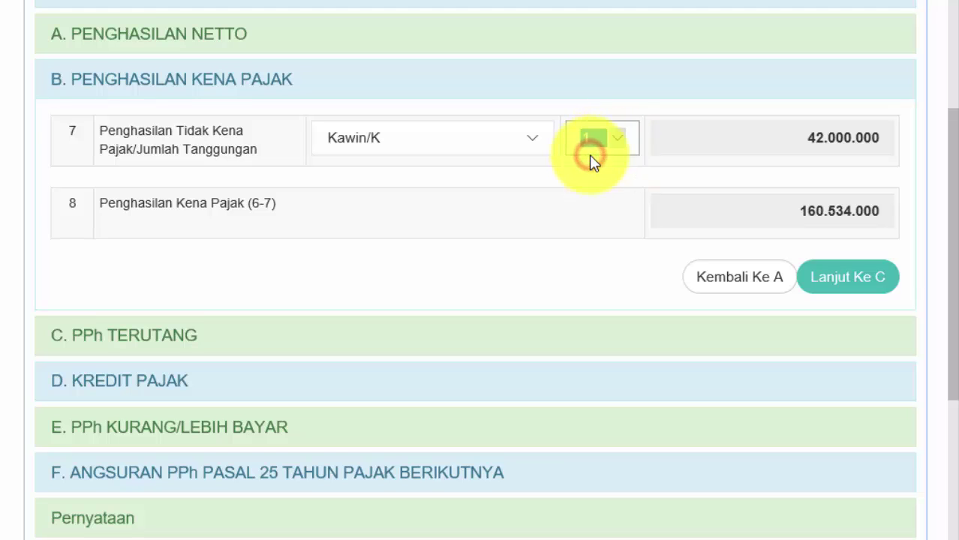
pyautogui.click(659, 179)
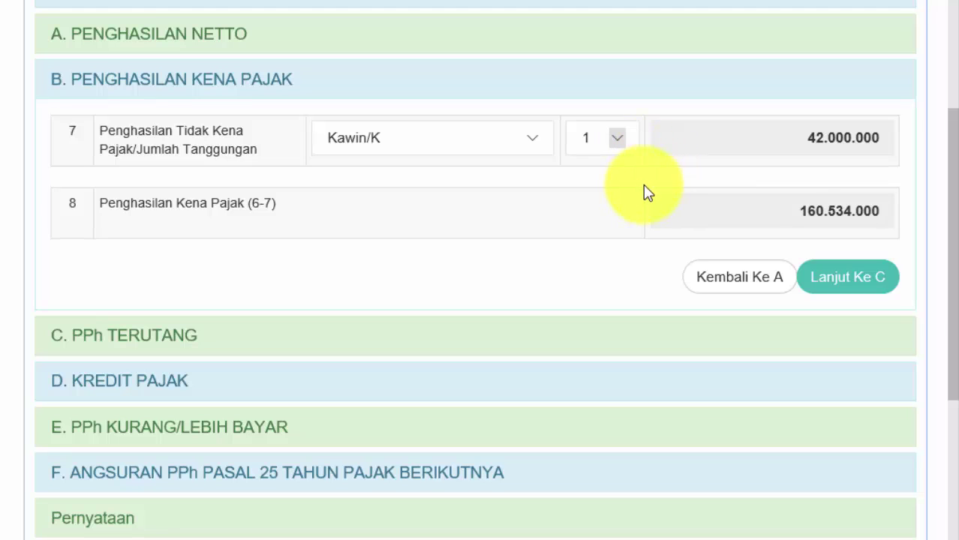
pyautogui.click(854, 282)
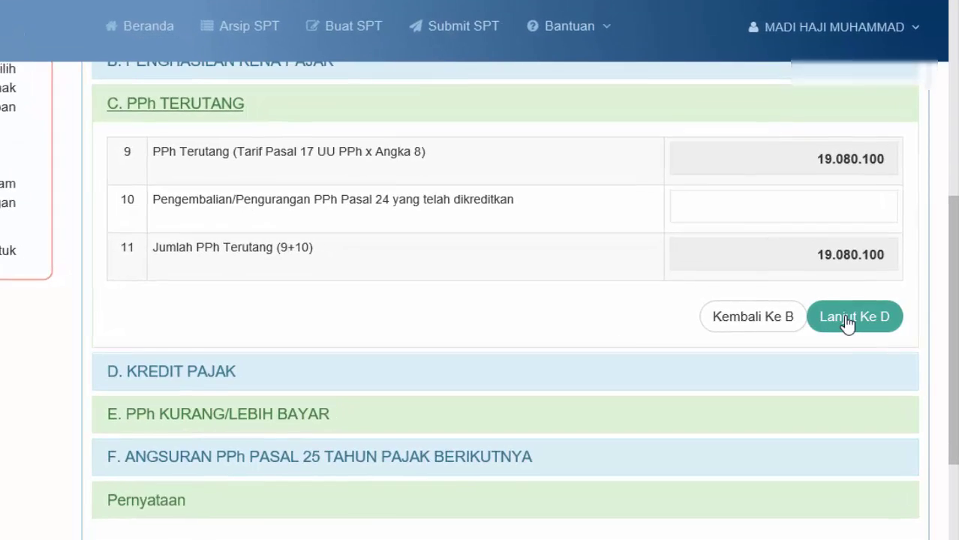
# Step: Step through sections D, E and F, agree to the declaration, and advance to step 5, Kirim
pyautogui.click(836, 319)
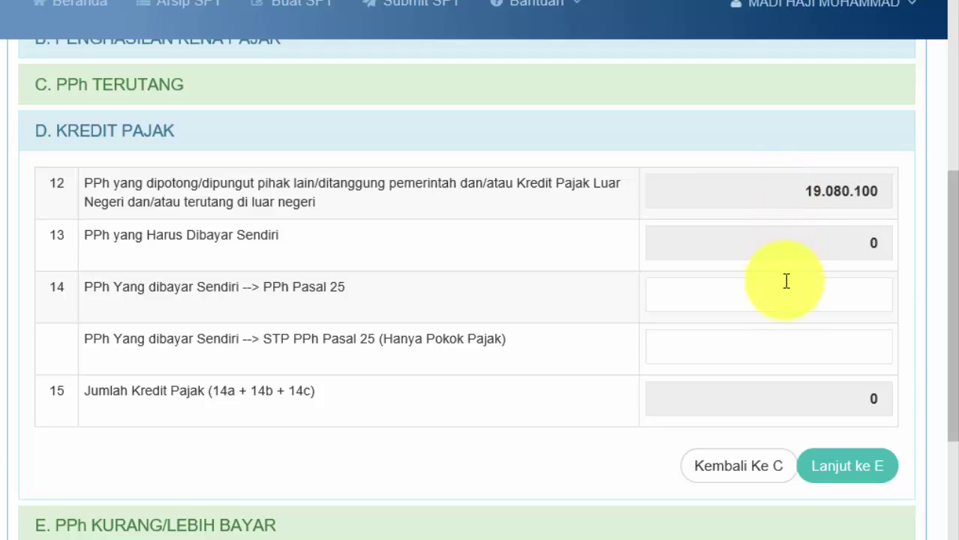
pyautogui.click(835, 469)
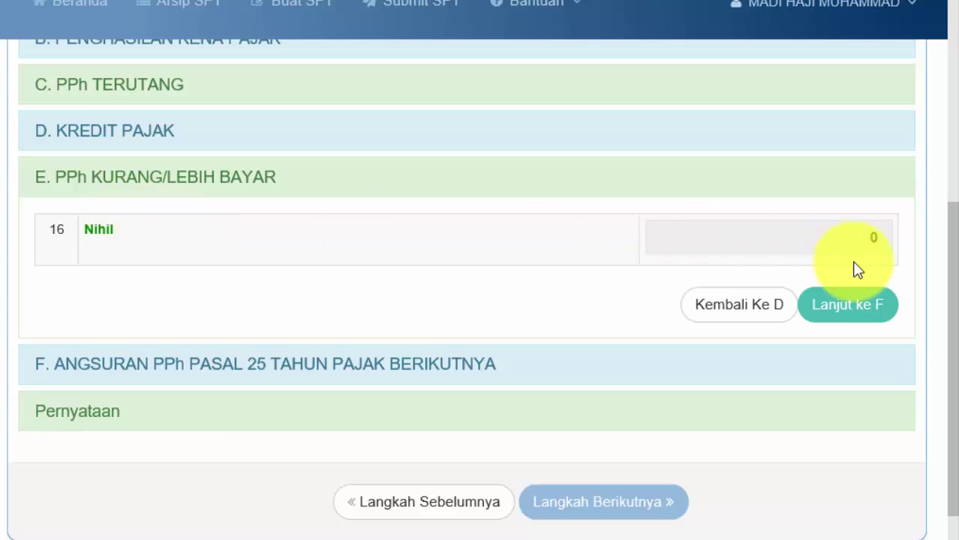
pyautogui.click(847, 304)
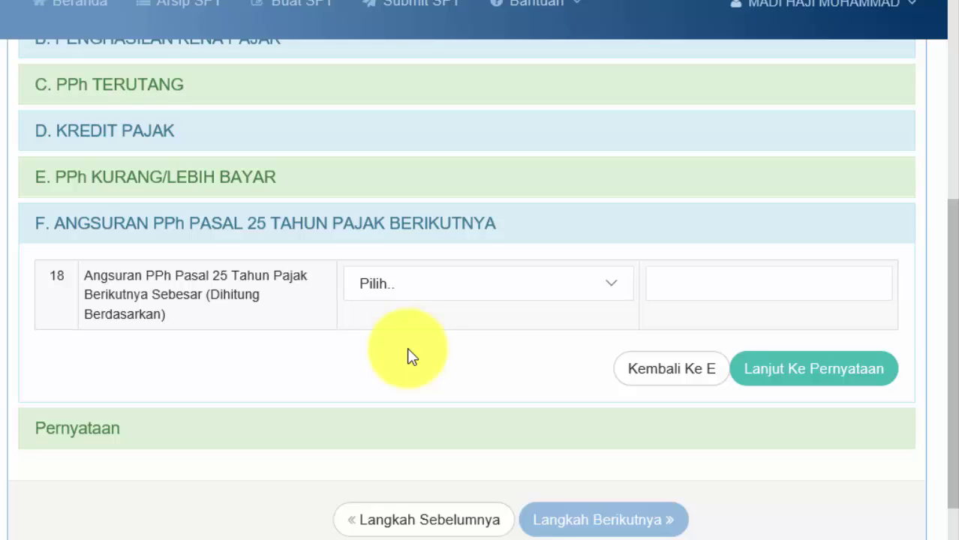
pyautogui.click(771, 379)
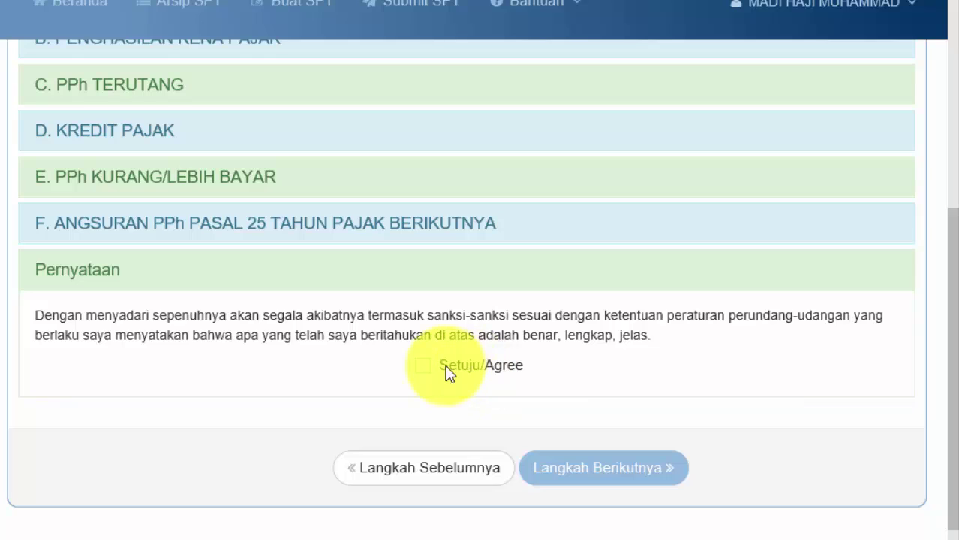
pyautogui.click(424, 366)
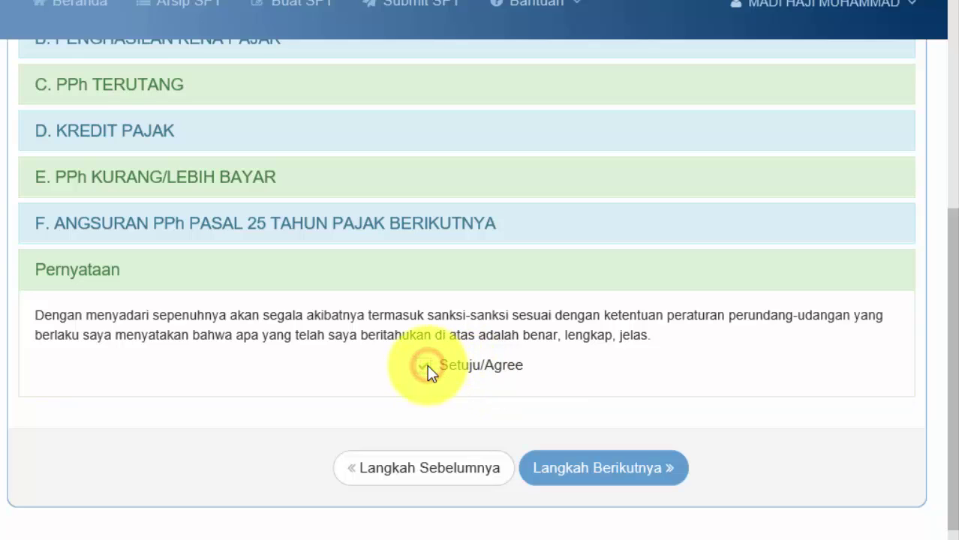
pyautogui.click(605, 469)
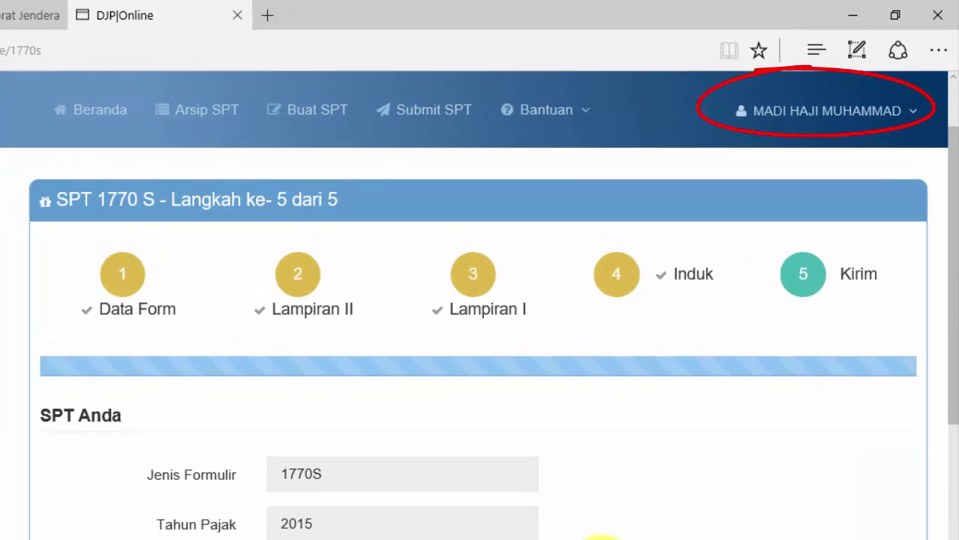
# Step: Scroll down to the Kirim section and place the cursor in the Kode Verifikasi field
pyautogui.scroll(-1, 601, 539)
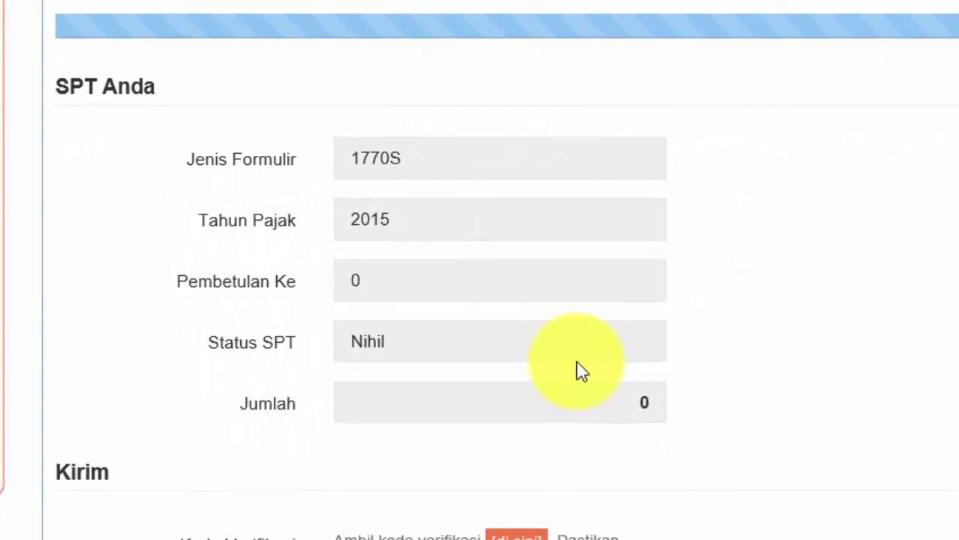
pyautogui.scroll(-3, 576, 368)
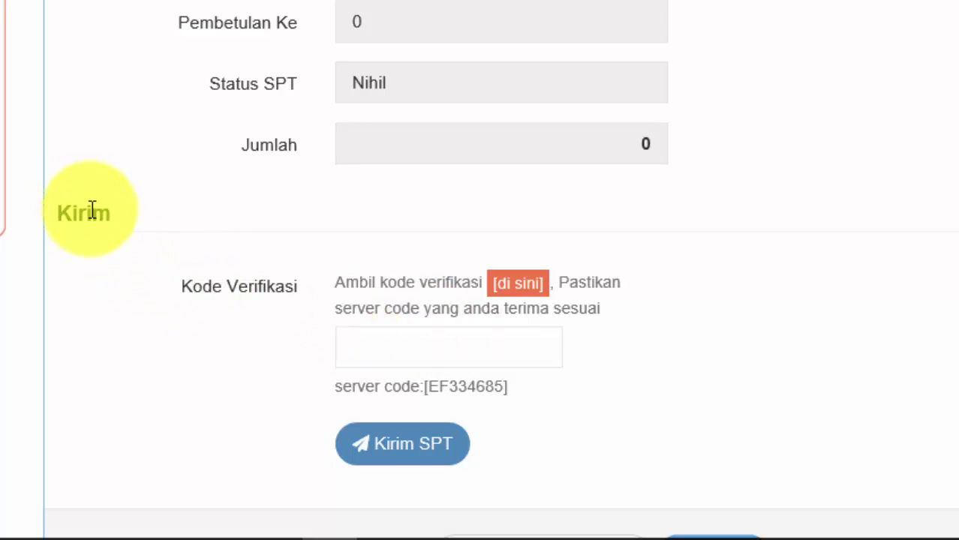
pyautogui.click(361, 340)
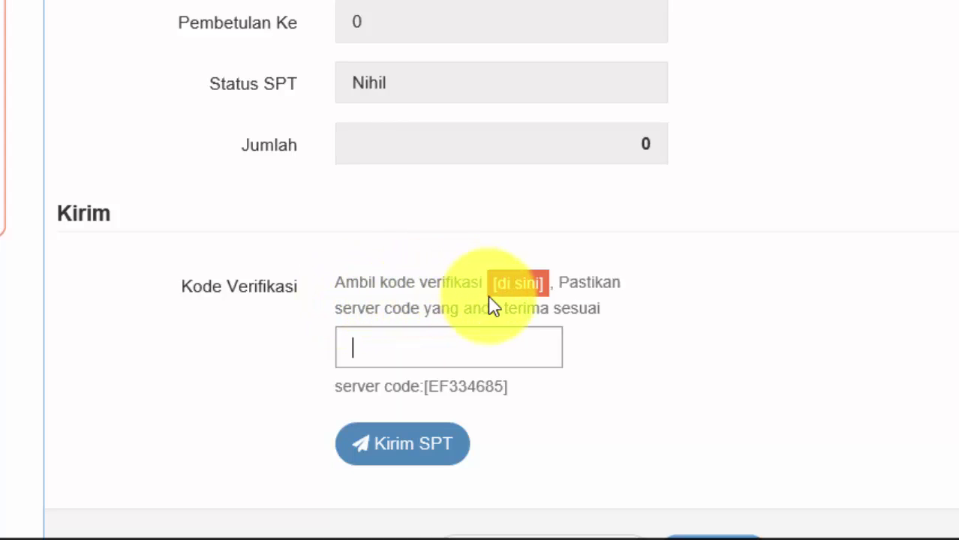
# Step: Request a verification code via the [di sini] link with email delivery, then close the INFO notice
pyautogui.click(508, 289)
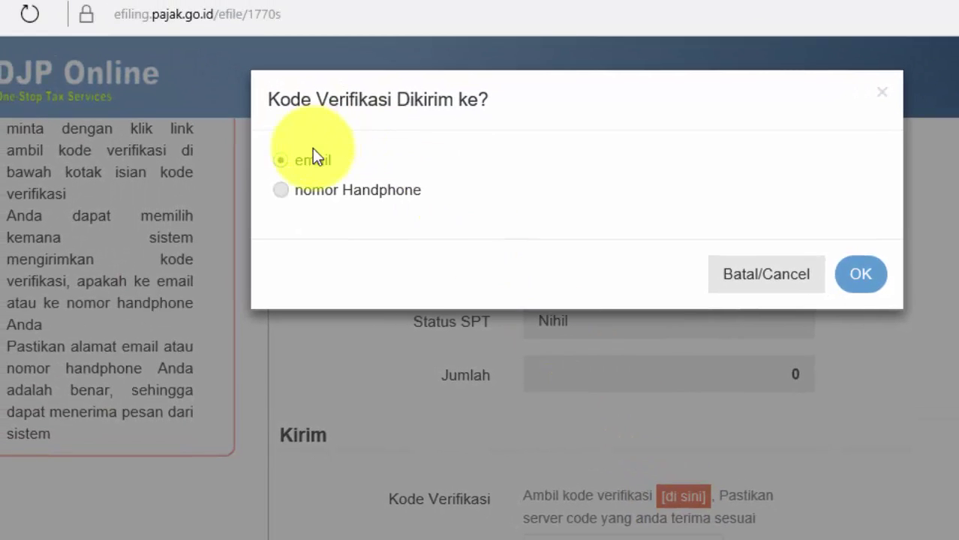
pyautogui.click(280, 161)
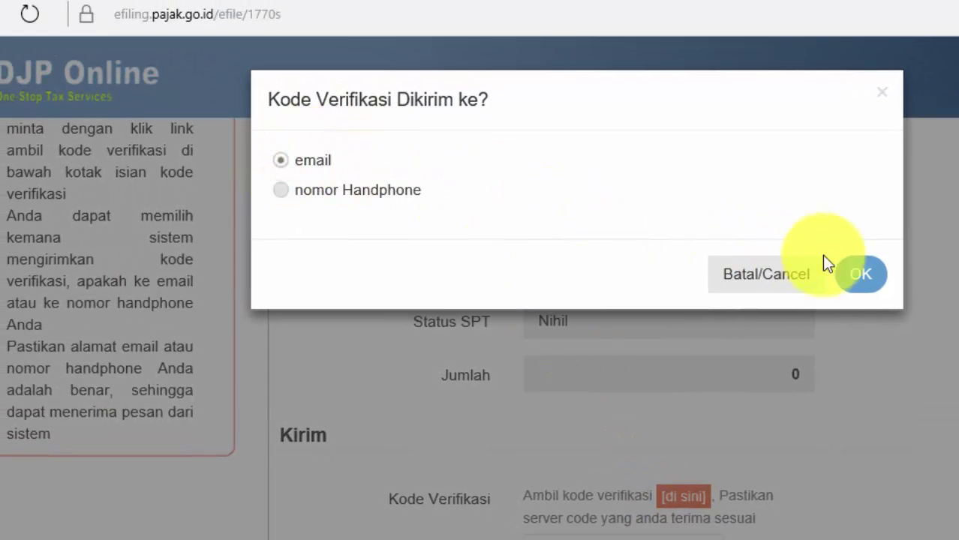
pyautogui.click(859, 275)
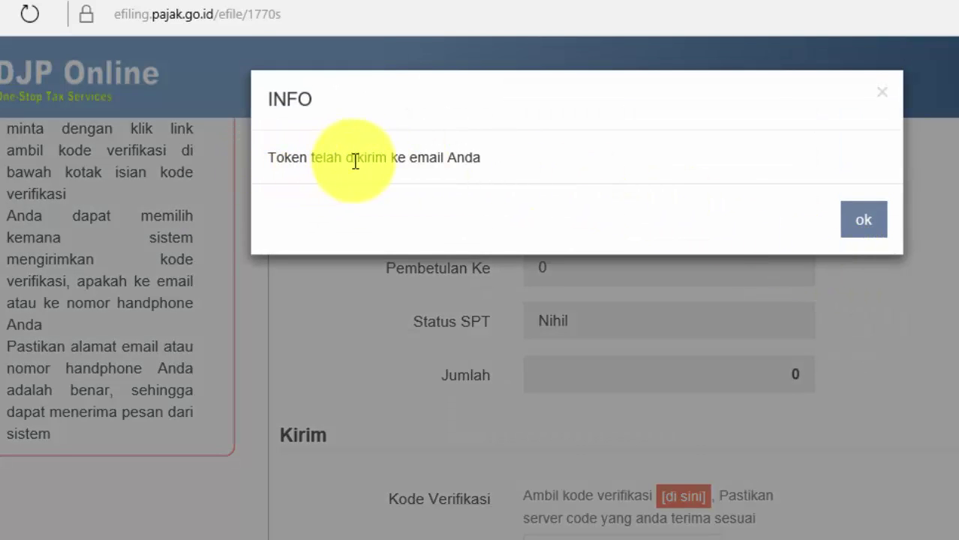
pyautogui.click(850, 221)
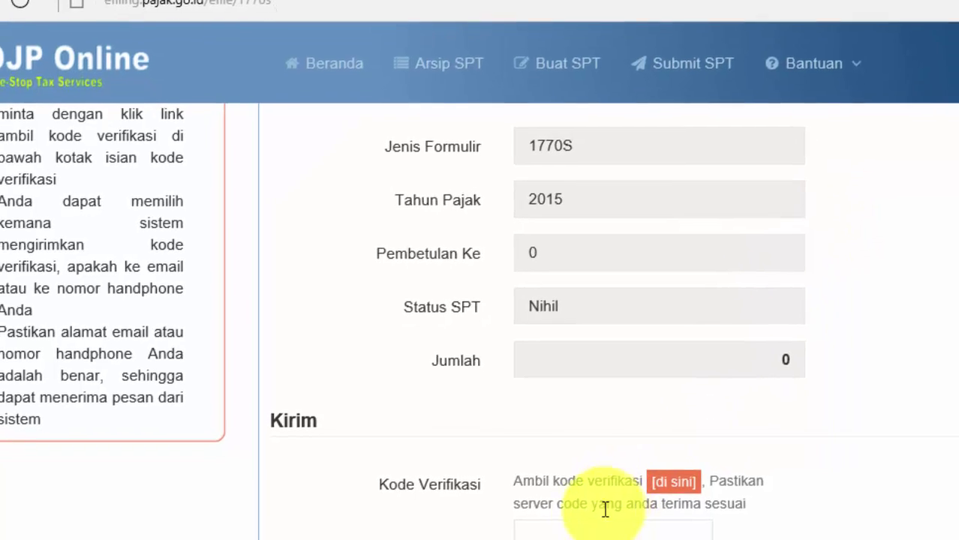
# Step: Copy the code from the [e-Filing] Kode Verifikasi email and return to the DJP Online form
pyautogui.click(570, 539)
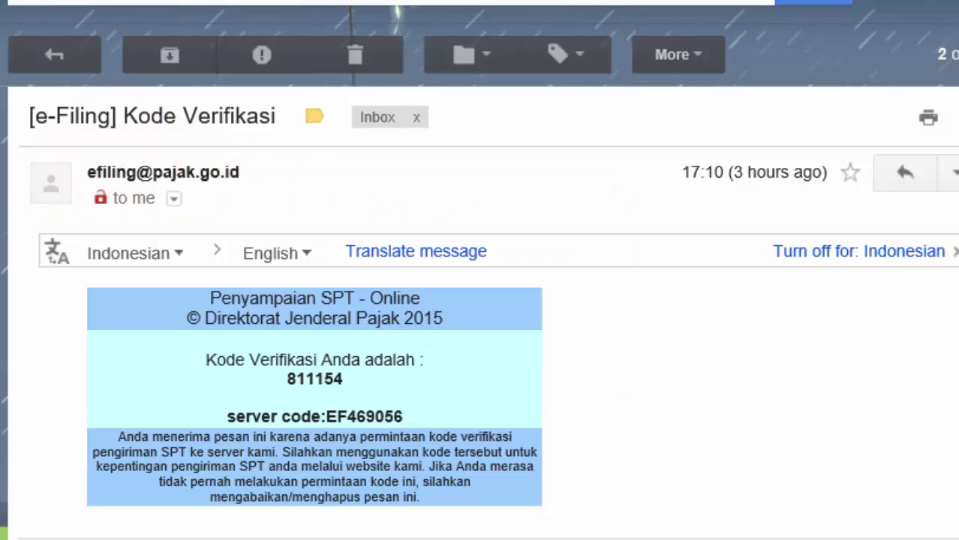
pyautogui.moveTo(29, 118); pyautogui.dragTo(278, 122)
pyautogui.click(278, 122)
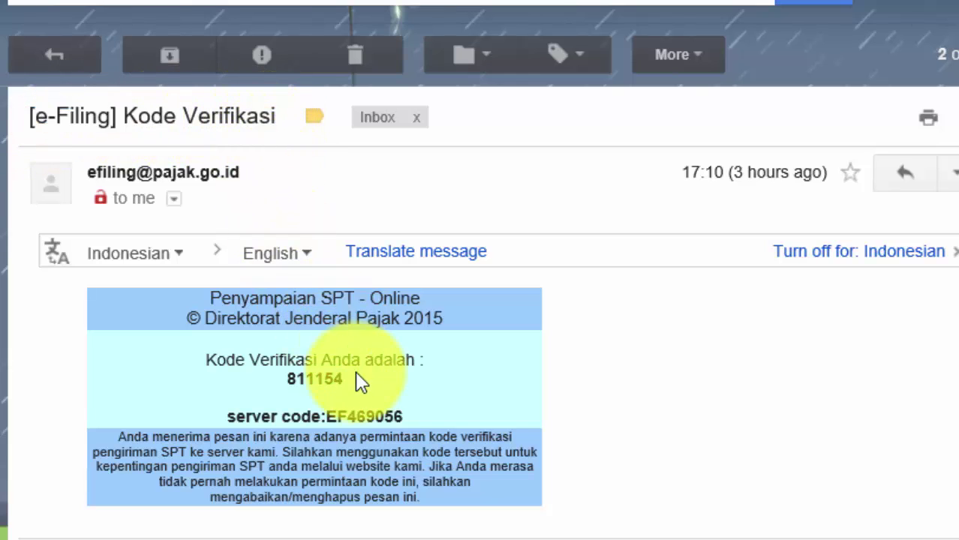
pyautogui.moveTo(342, 381); pyautogui.dragTo(291, 379)
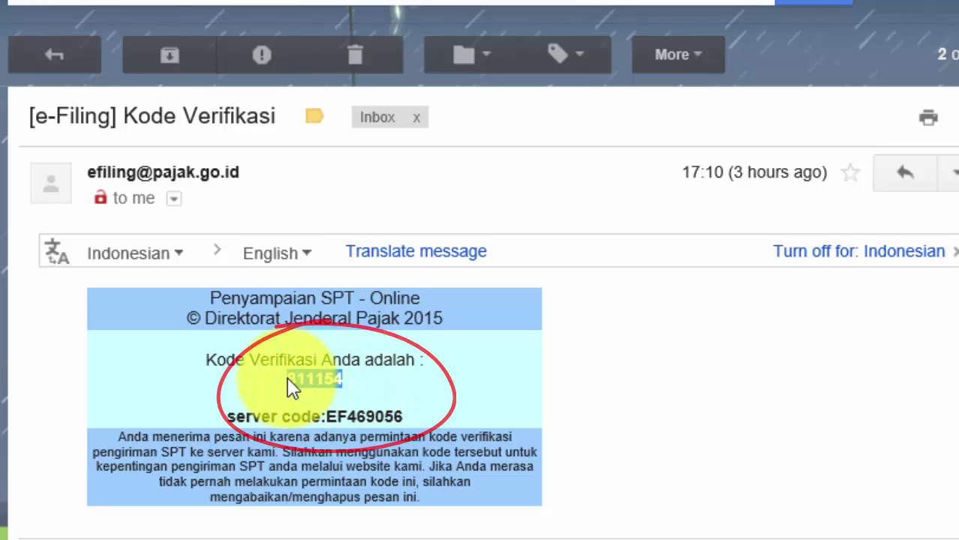
pyautogui.rightClick(293, 383)
pyautogui.click(320, 443)
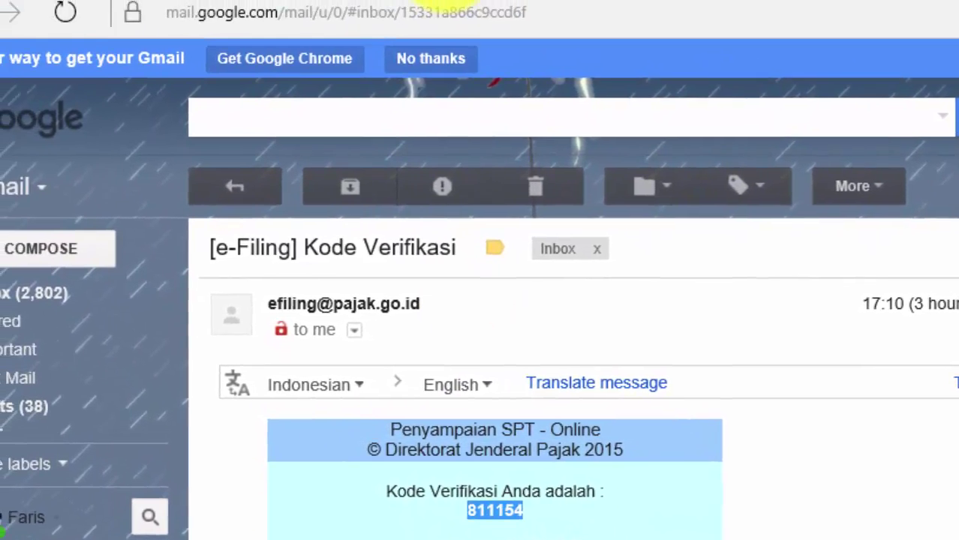
pyautogui.click(492, 5)
# Step: Paste the emailed code into Kode Verifikasi, then open the Bukti Penerimaan Elektronik email in Gmail
pyautogui.click(638, 520)
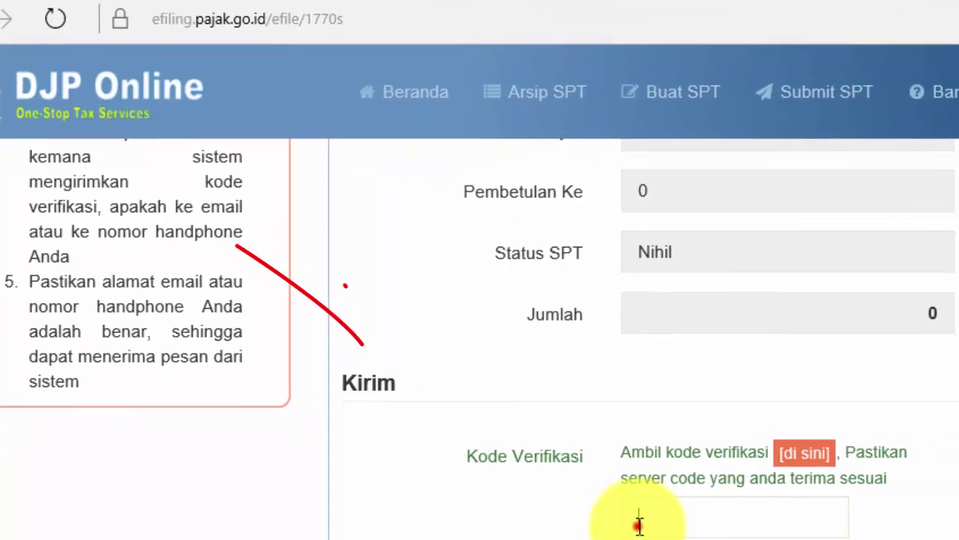
pyautogui.rightClick(568, 471)
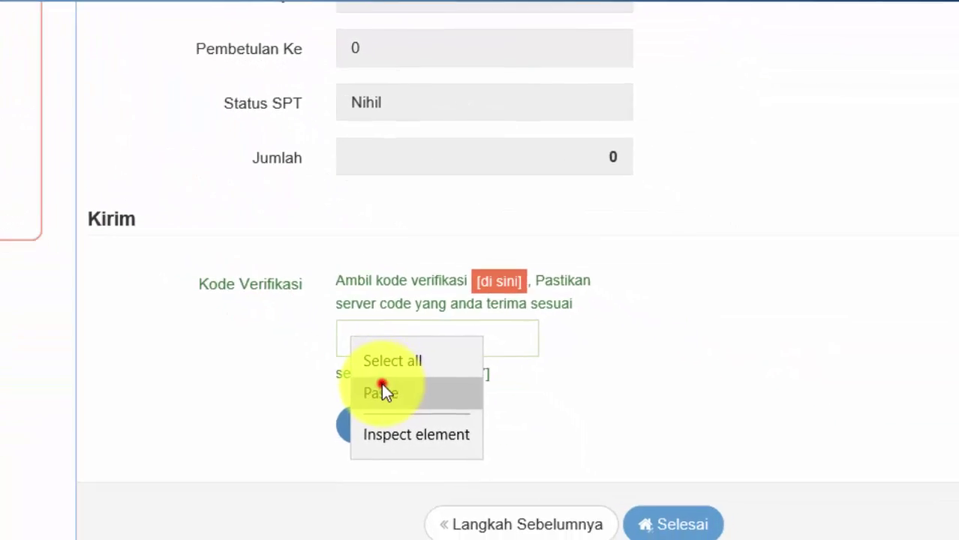
pyautogui.click(598, 513)
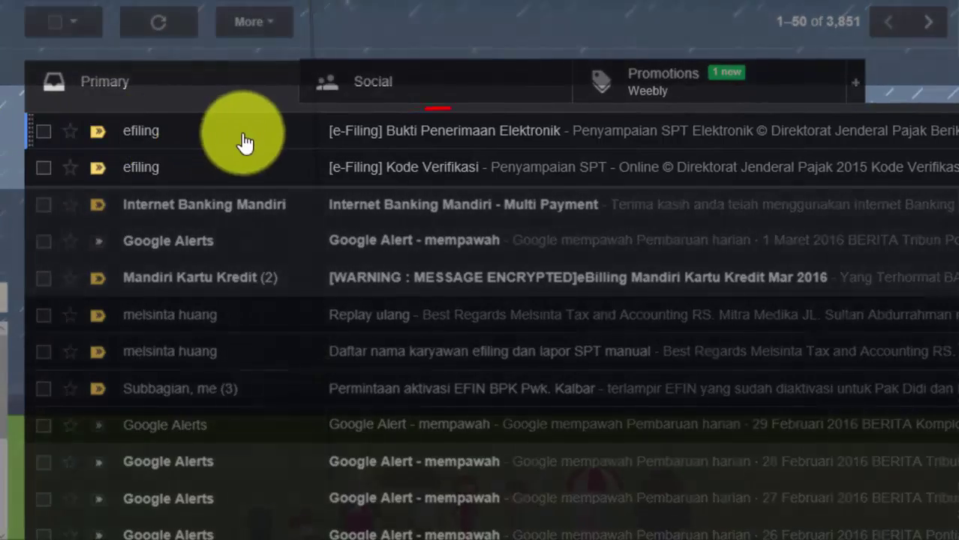
pyautogui.click(258, 138)
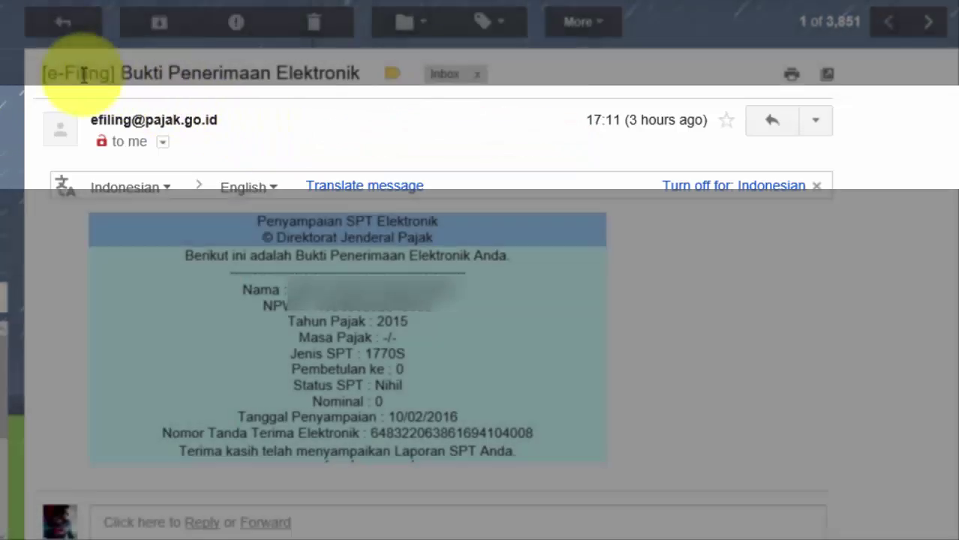
pyautogui.moveTo(84, 75); pyautogui.dragTo(272, 104)
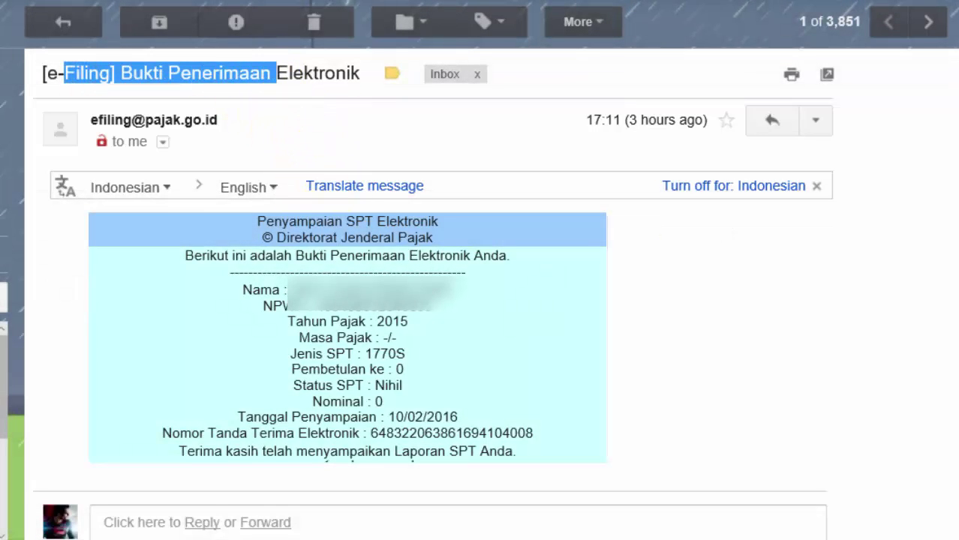